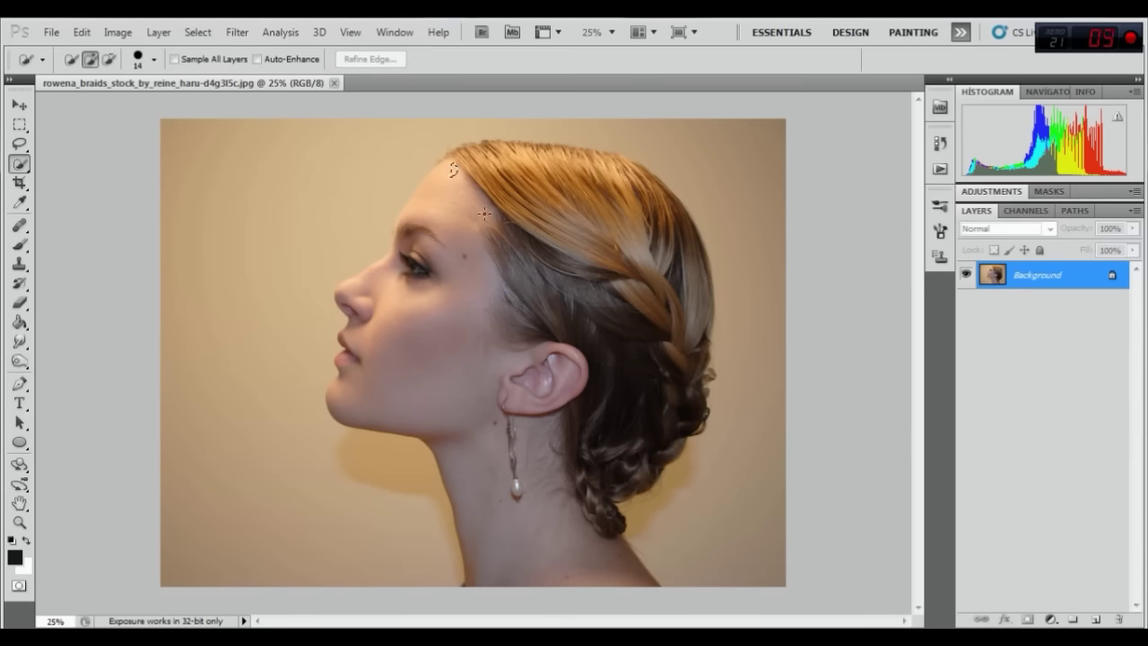
Step: Quick-select the woman's face and neck in the profile portrait
mouse_move(483, 213)
left_mouse_down()
mouse_move(605, 469)
mouse_move(655, 434)
left_mouse_up()
Step: Extend the selection over the top of the hair and feather its edge
mouse_move(668, 205)
left_mouse_down()
mouse_move(632, 168)
mouse_move(583, 157)
left_mouse_up()
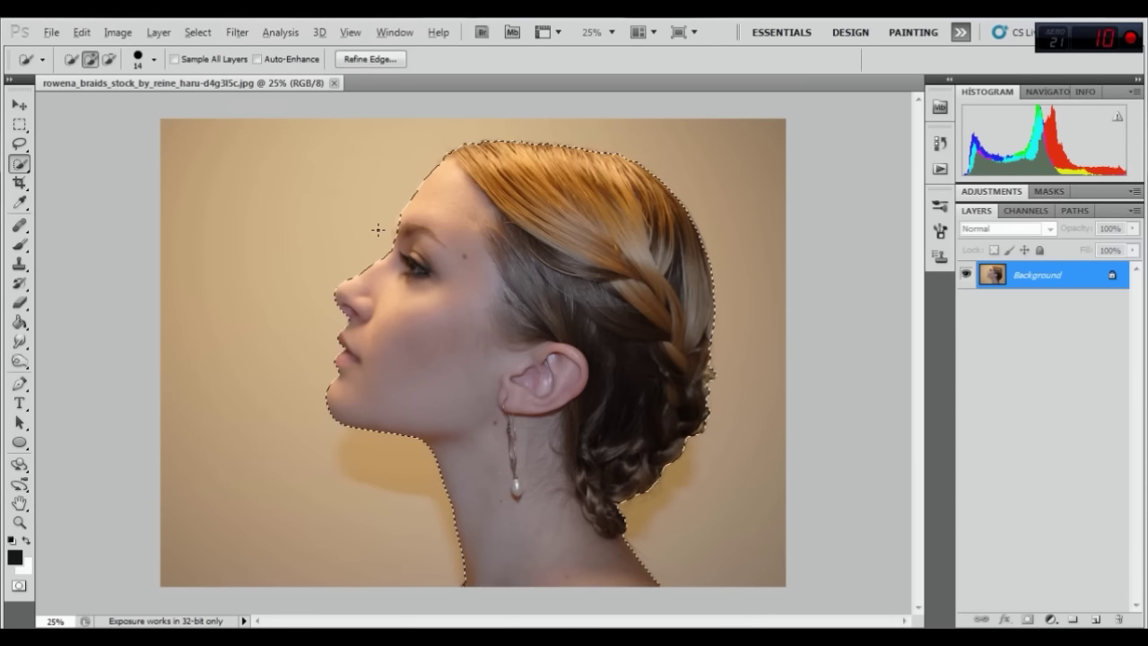
scroll(376, 231, "up", 3)
scroll(411, 192, "up", 2)
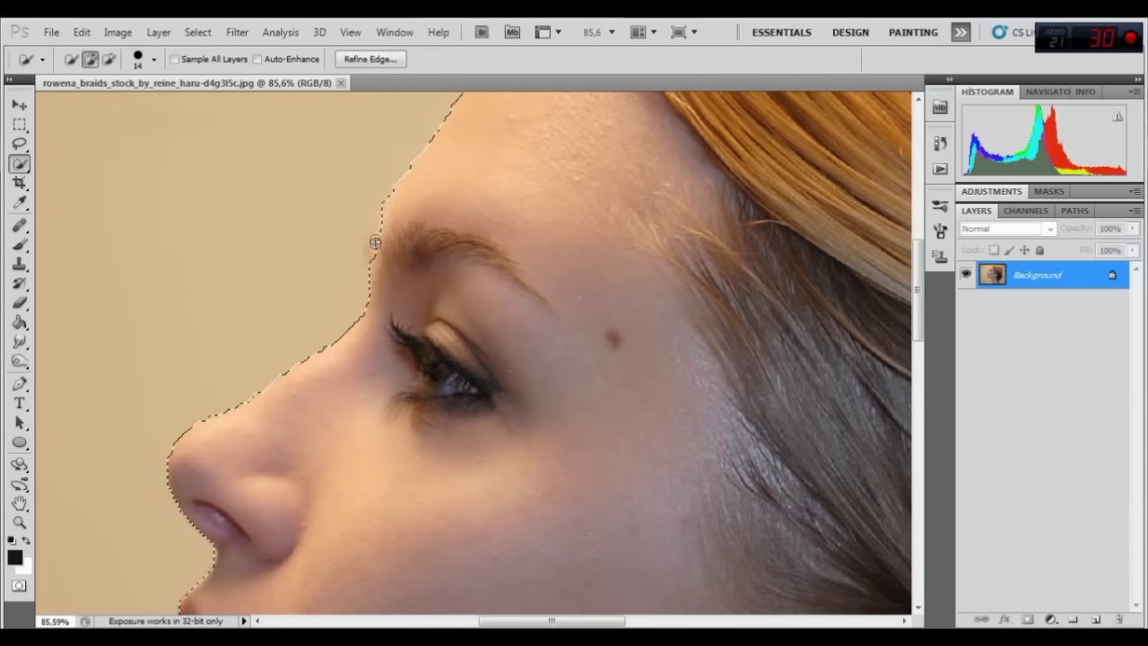
scroll(382, 220, "down", 2)
scroll(383, 220, "down", 2)
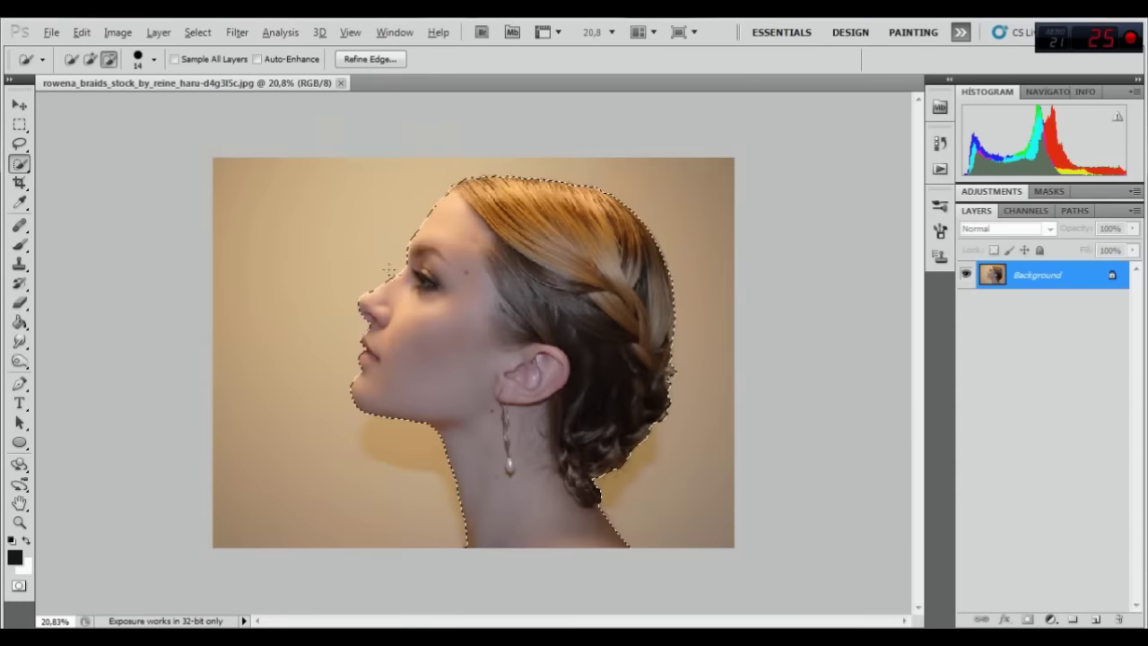
scroll(382, 219, "down", 1)
key("alt")
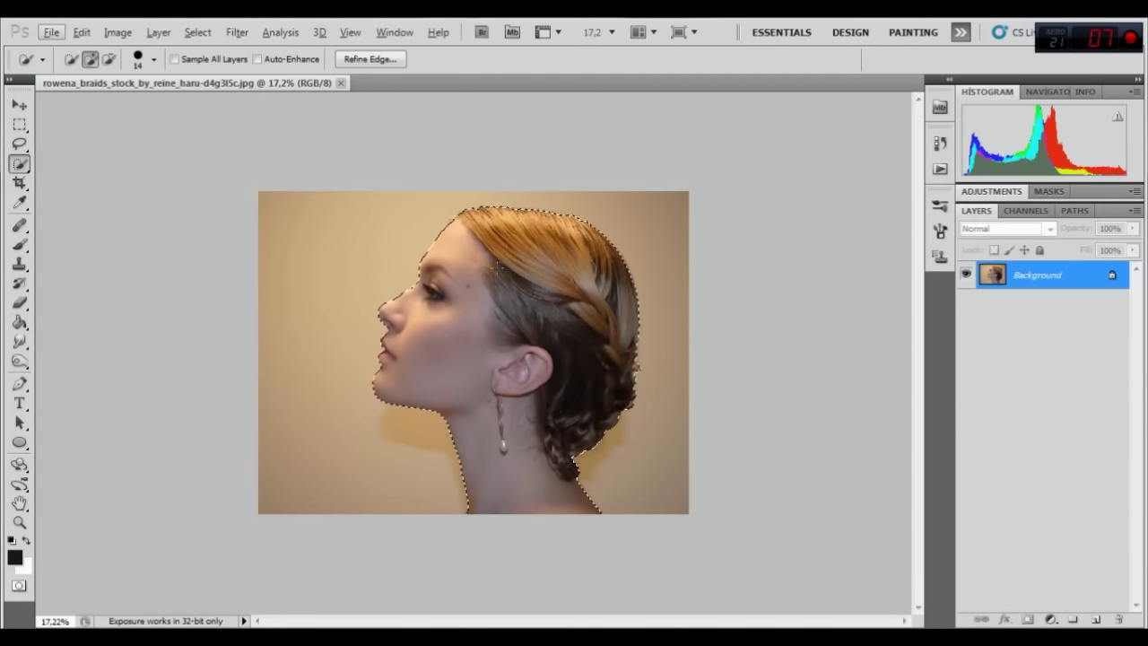
right_click(481, 284)
left_click(531, 331)
left_click(653, 232)
Step: Cut the head to Layer 1, hide the Background, and add an empty Layer 2
right_click(528, 223)
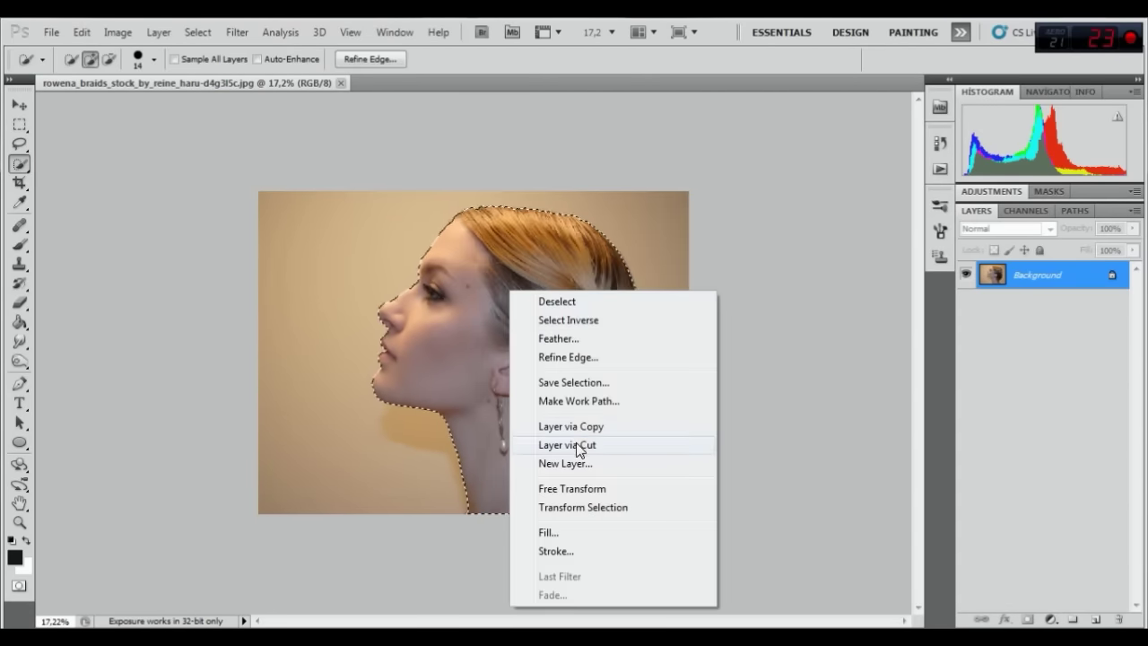
left_click(592, 442)
left_click(967, 301)
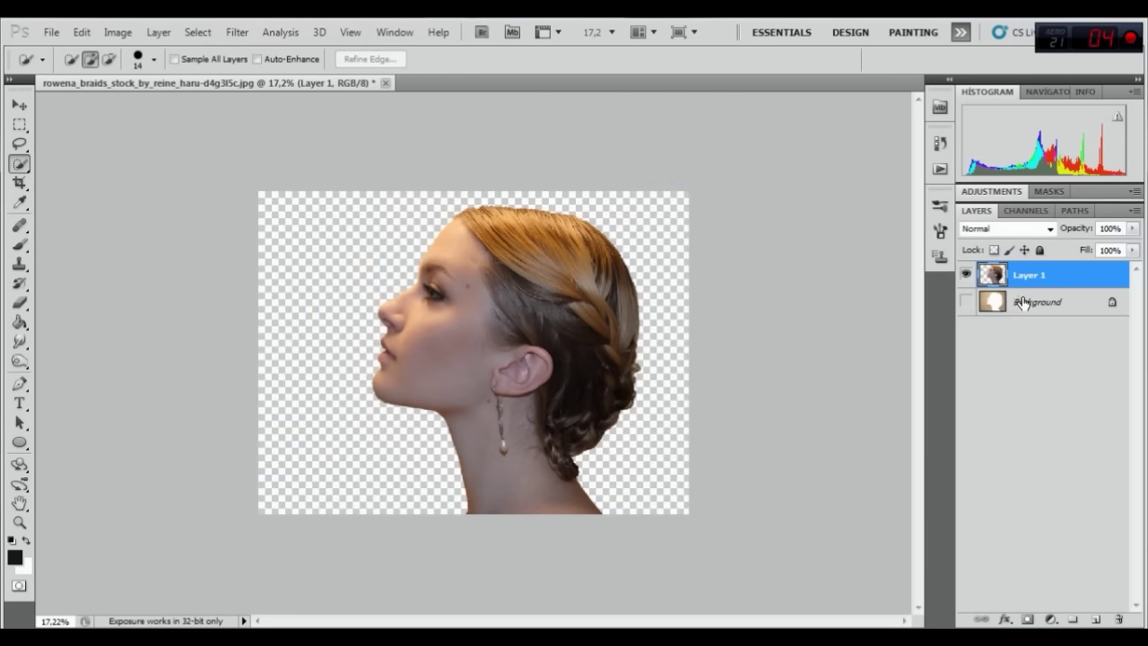
left_click(1019, 303)
left_click(1094, 618)
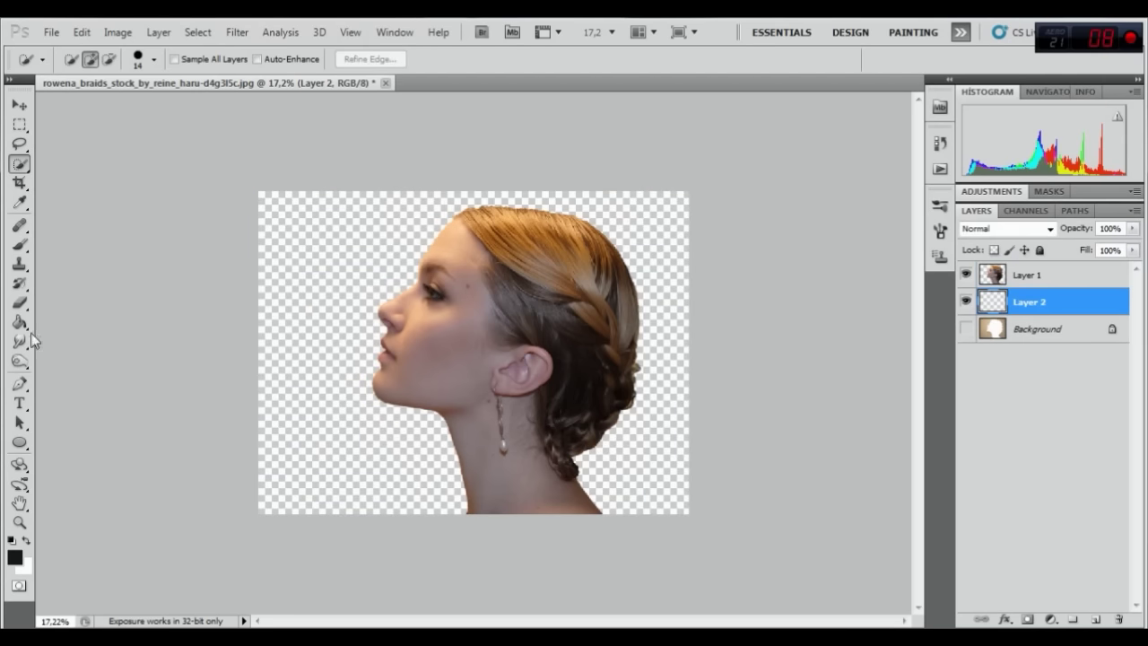
Step: Fill the empty Layer 2 with white using the Paint Bucket
left_click(21, 325)
left_click(27, 541)
left_click(345, 441)
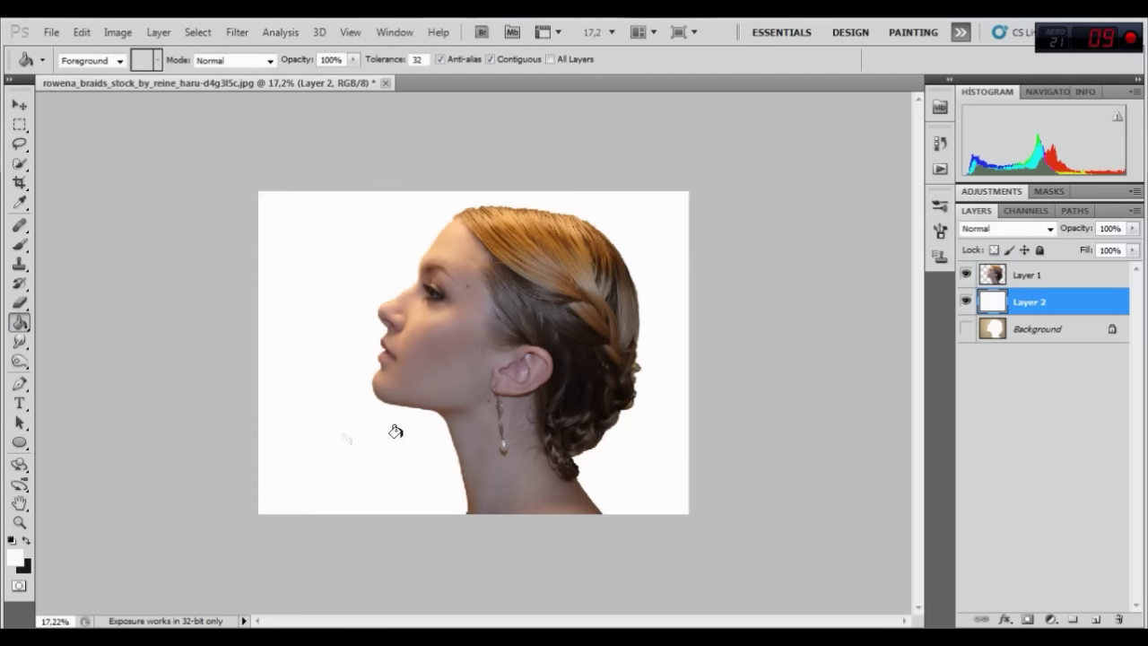
Step: Free-transform the Layer 1 head to about 85%, nudging it slightly left and down
left_click(1077, 278)
left_click(82, 32)
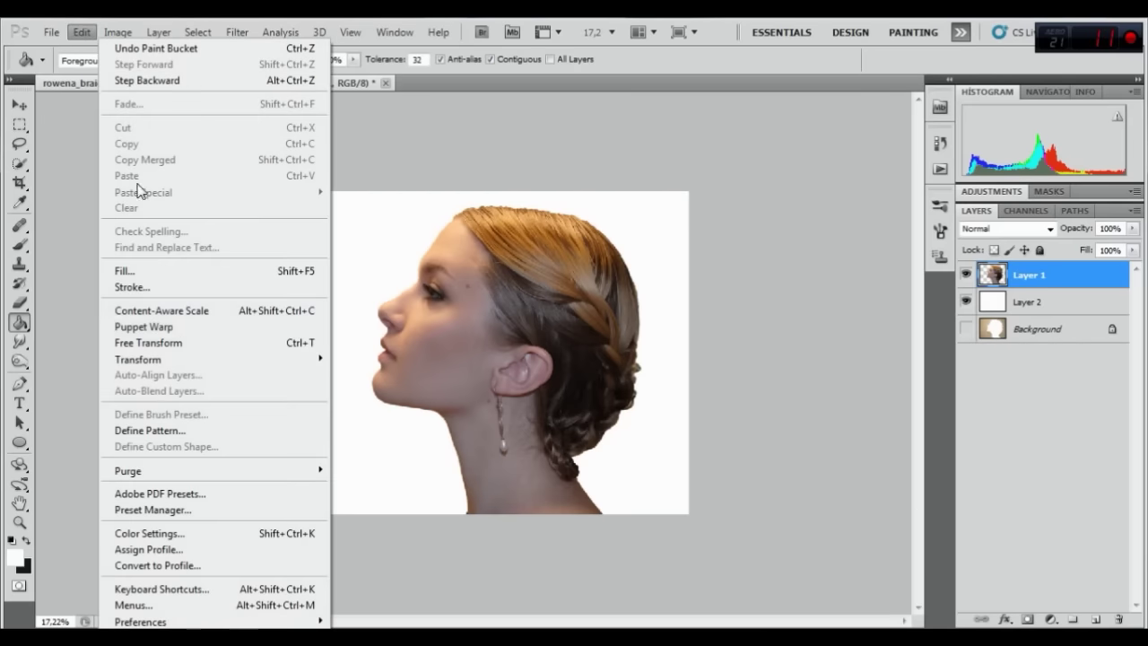
left_click(161, 343)
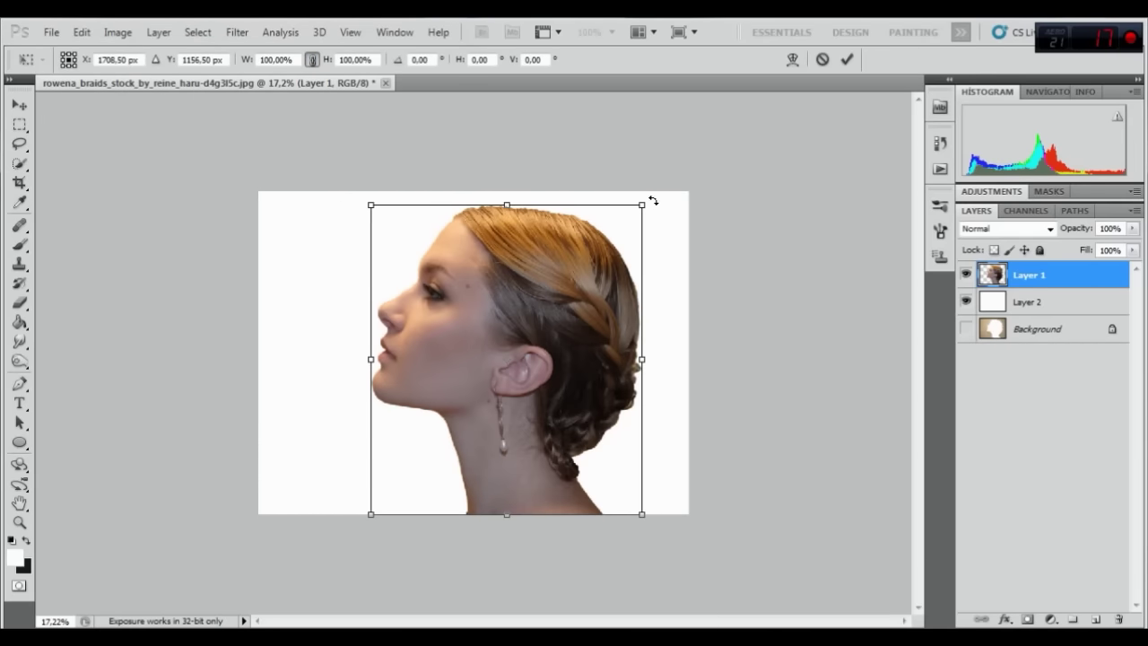
left_click_drag(653, 198, 604, 256)
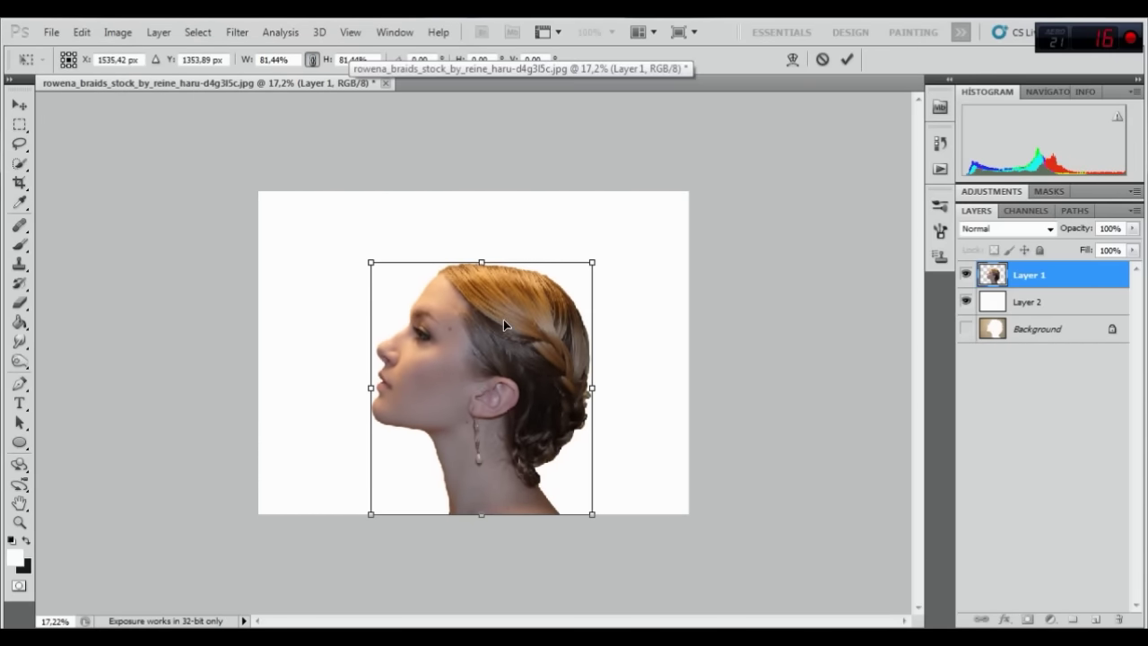
left_click_drag(506, 319, 489, 324)
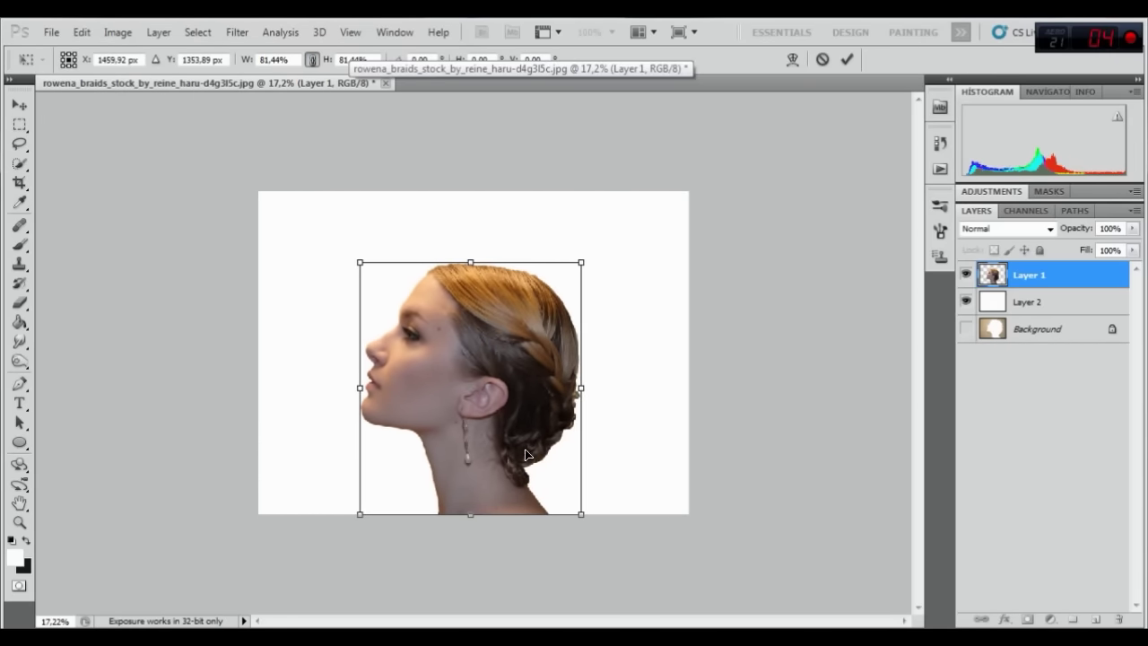
left_click_drag(587, 258, 594, 247)
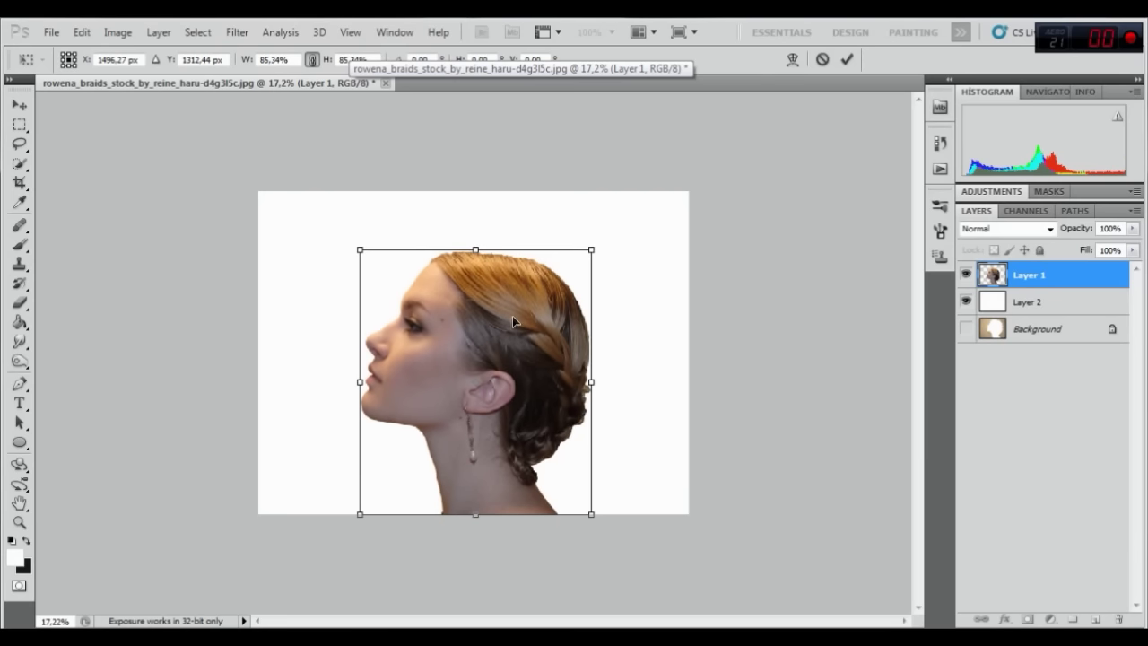
left_click_drag(514, 316, 500, 321)
key("Down")
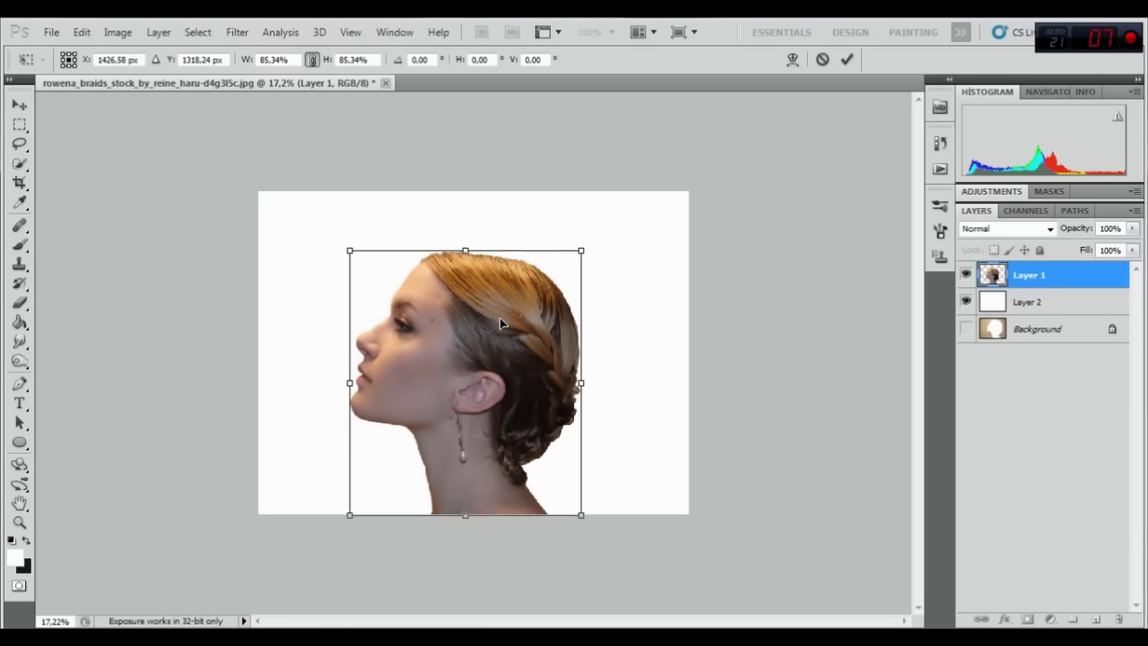
key("Down")
key("Down")
key("g")
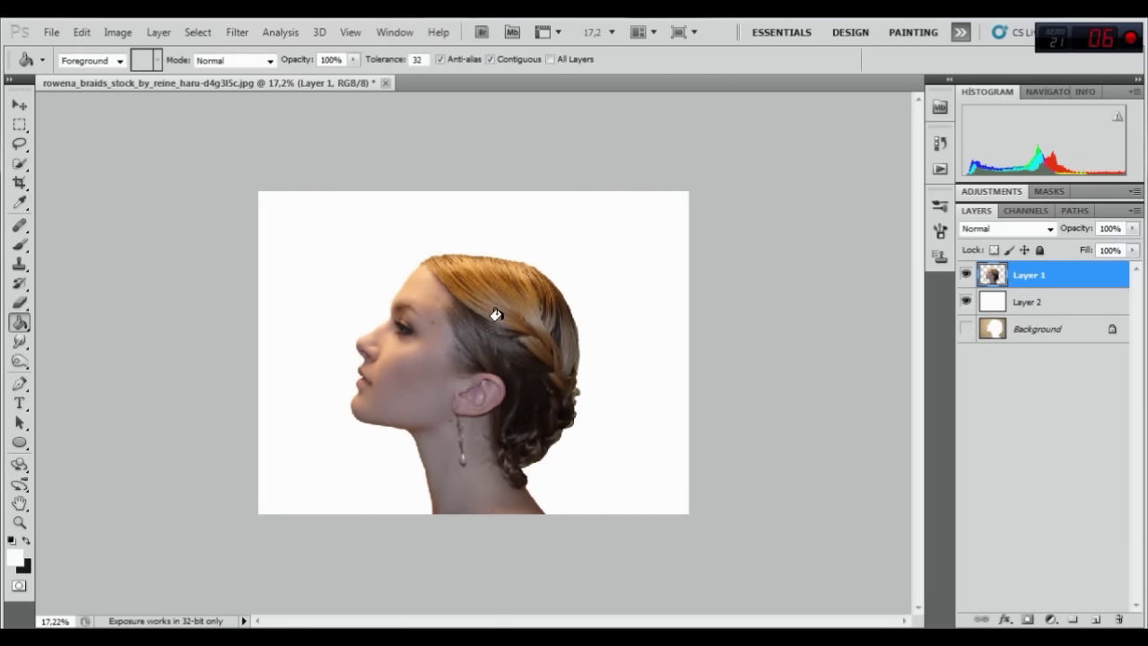
scroll(497, 314, "up", 3)
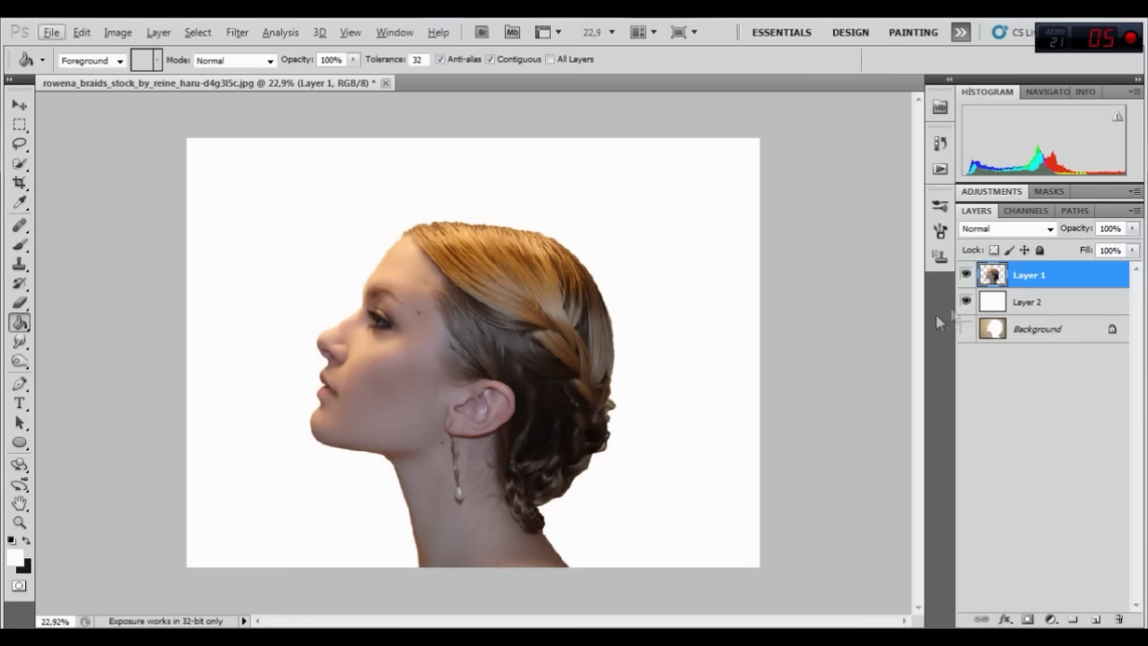
Step: Duplicate Layer 1 as 'Layer 1 copy' and hide the original Layer 1
right_click(1026, 277)
left_click(933, 289)
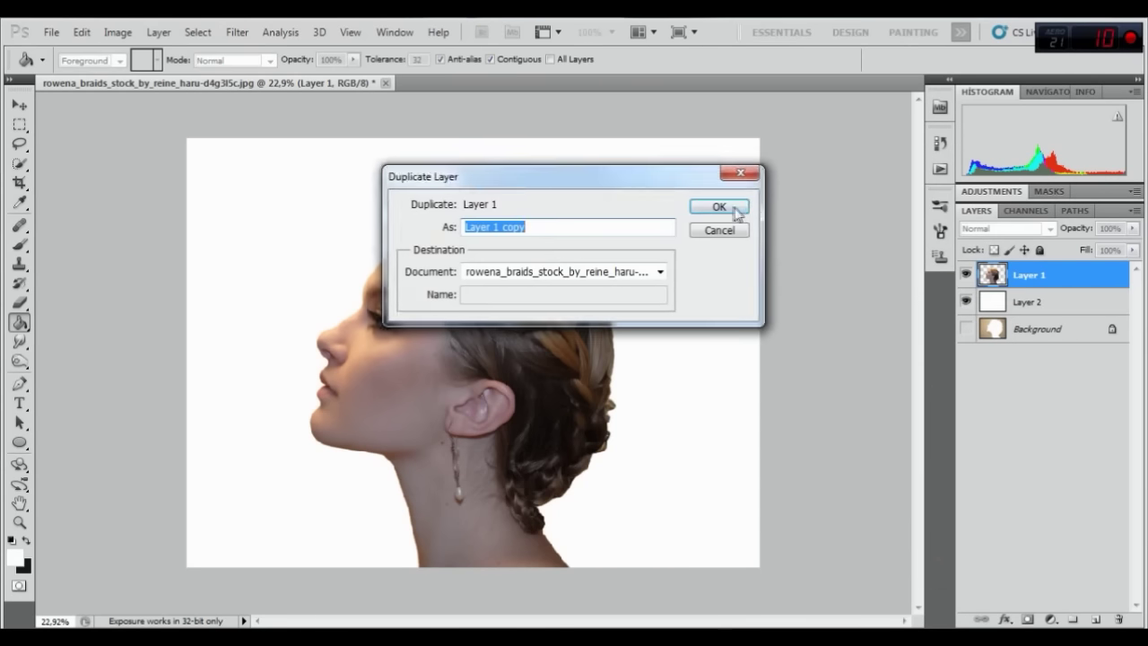
left_click(723, 205)
left_click(966, 303)
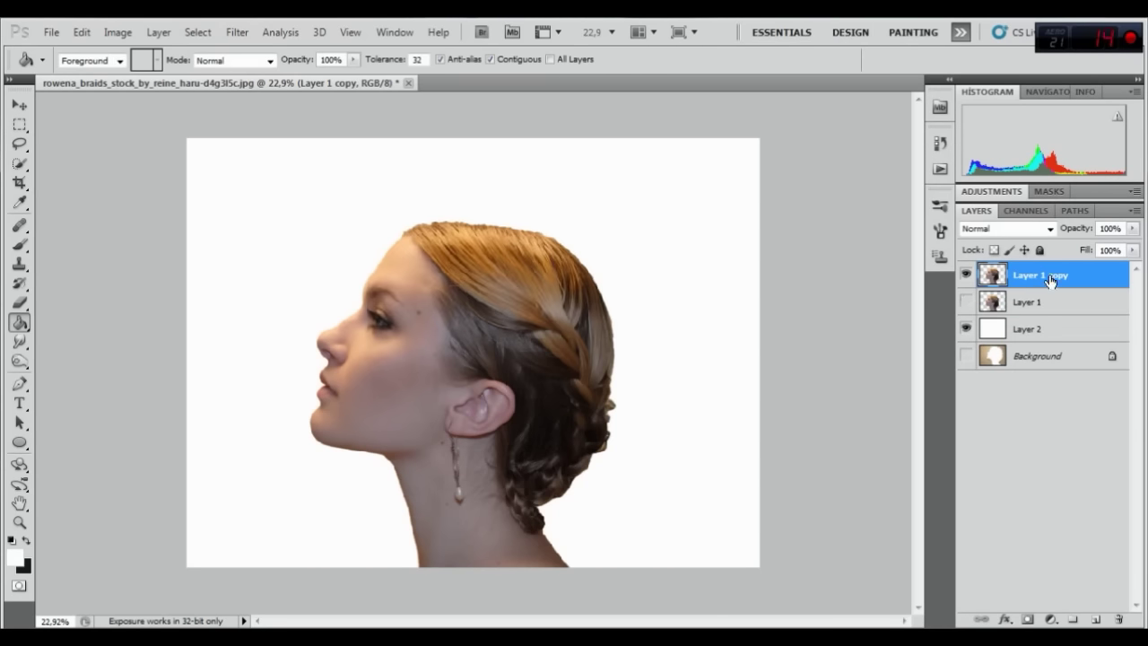
Step: Add a Black & White adjustment with Reds -4 and Yellows 15, then reselect Layer 1 copy
left_click(1049, 622)
left_click(1046, 464)
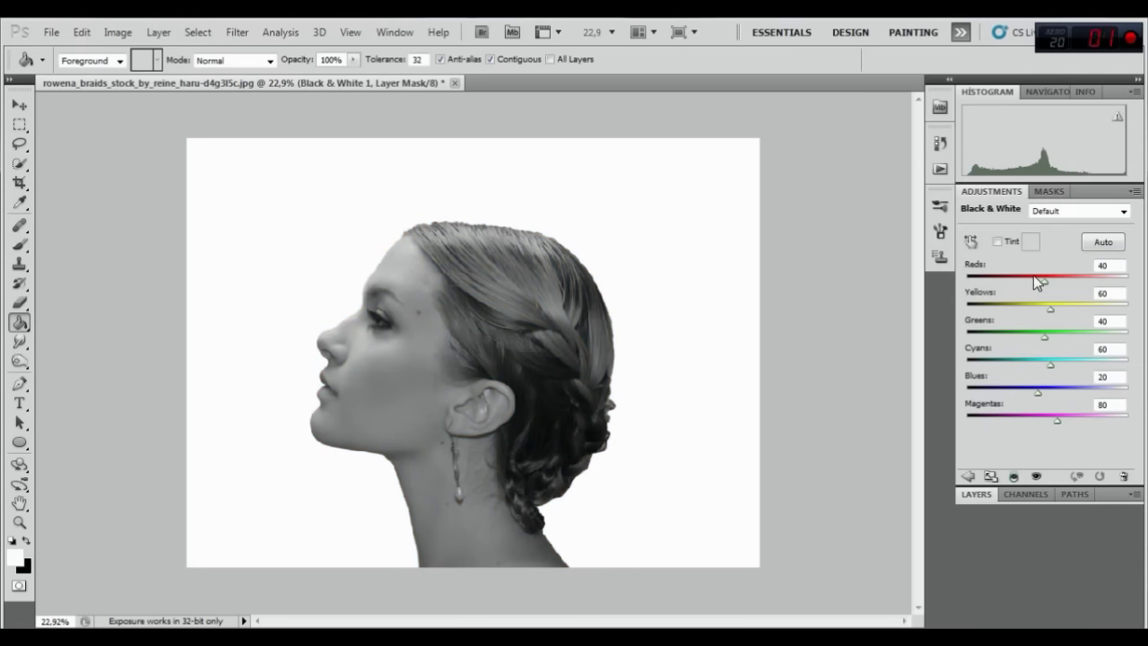
mouse_move(1040, 281)
left_mouse_down()
mouse_move(1030, 281)
mouse_move(1033, 306)
left_mouse_up()
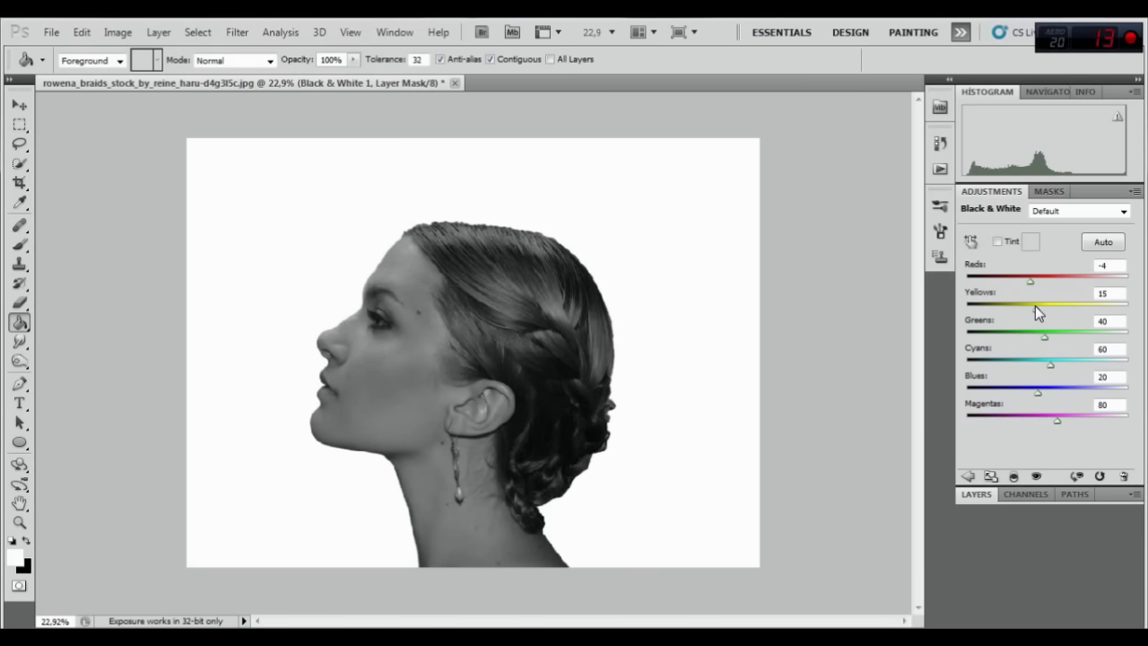
left_click(977, 495)
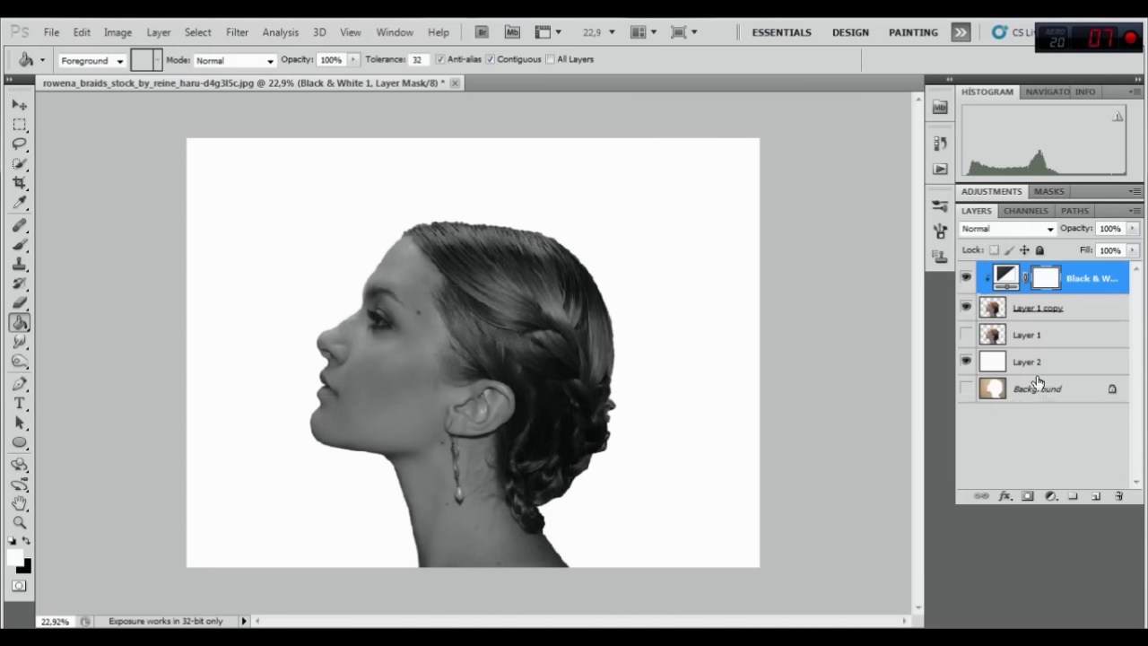
left_click(1037, 309)
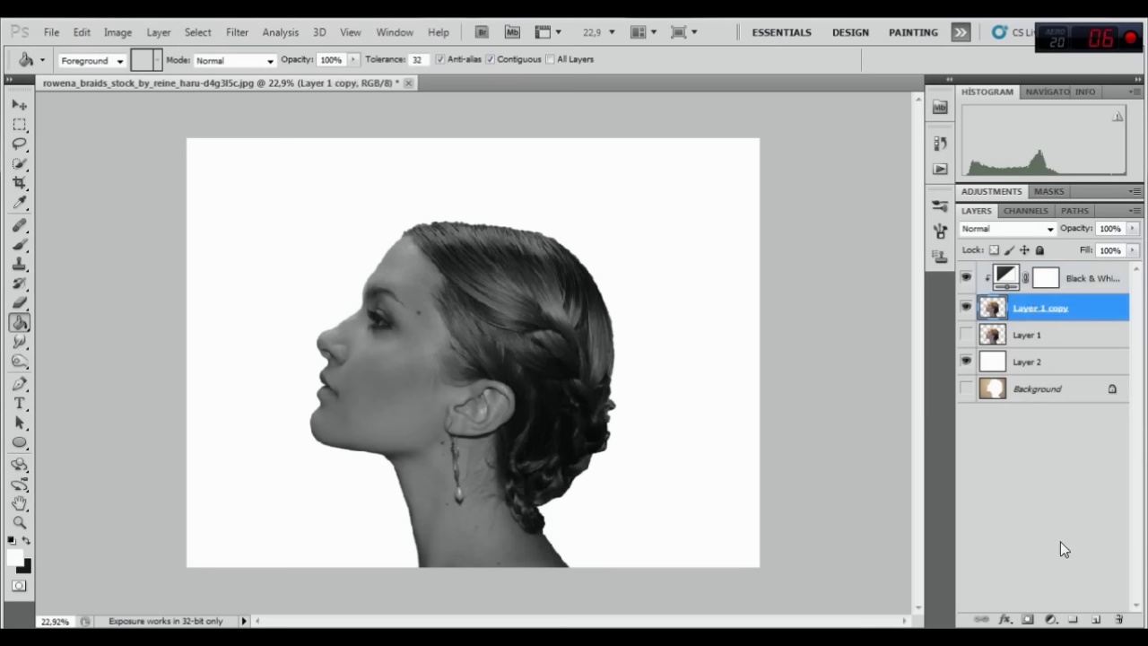
Step: Add a layer mask to Layer 1 copy and invert it to hide the head
left_click(1028, 620)
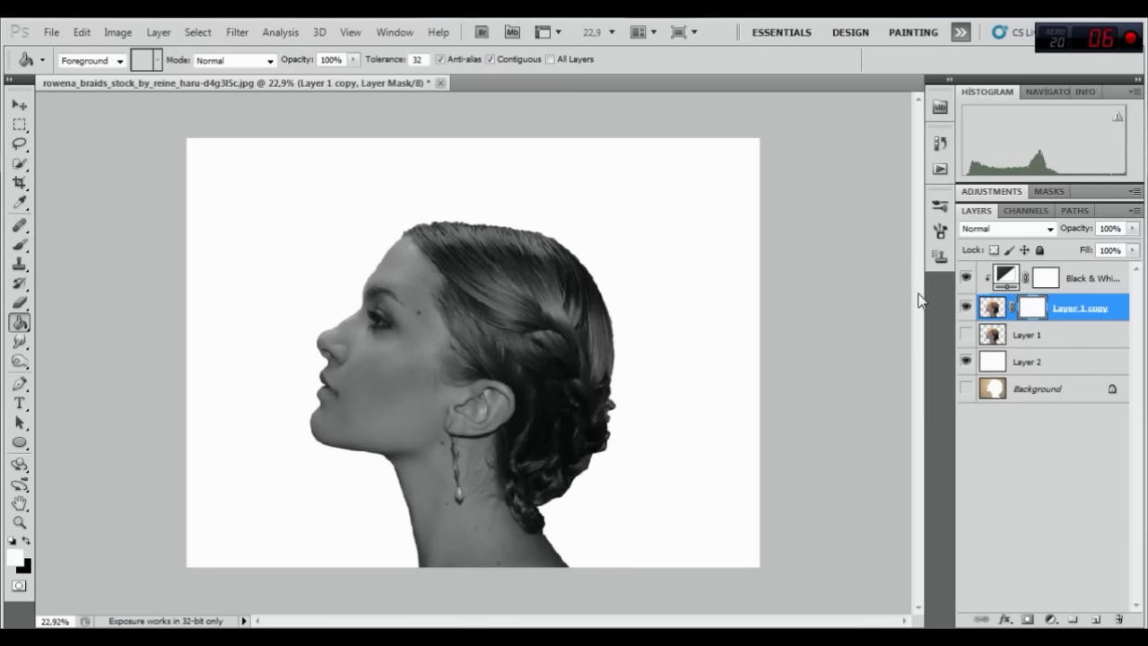
left_click(117, 33)
mouse_move(144, 74)
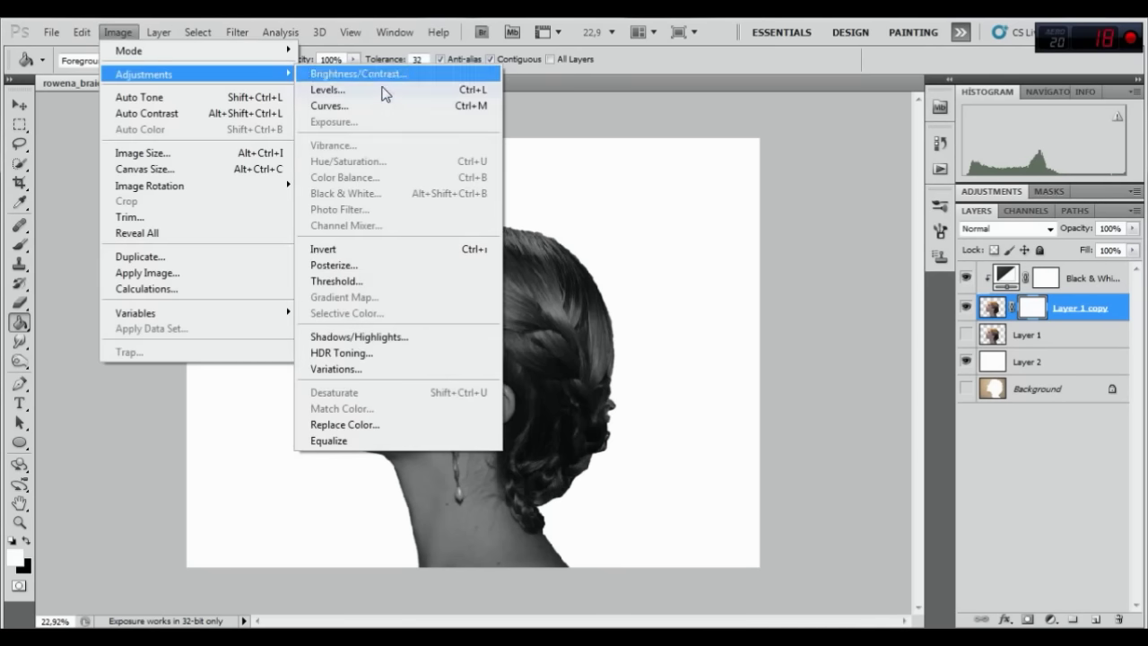
left_click(368, 250)
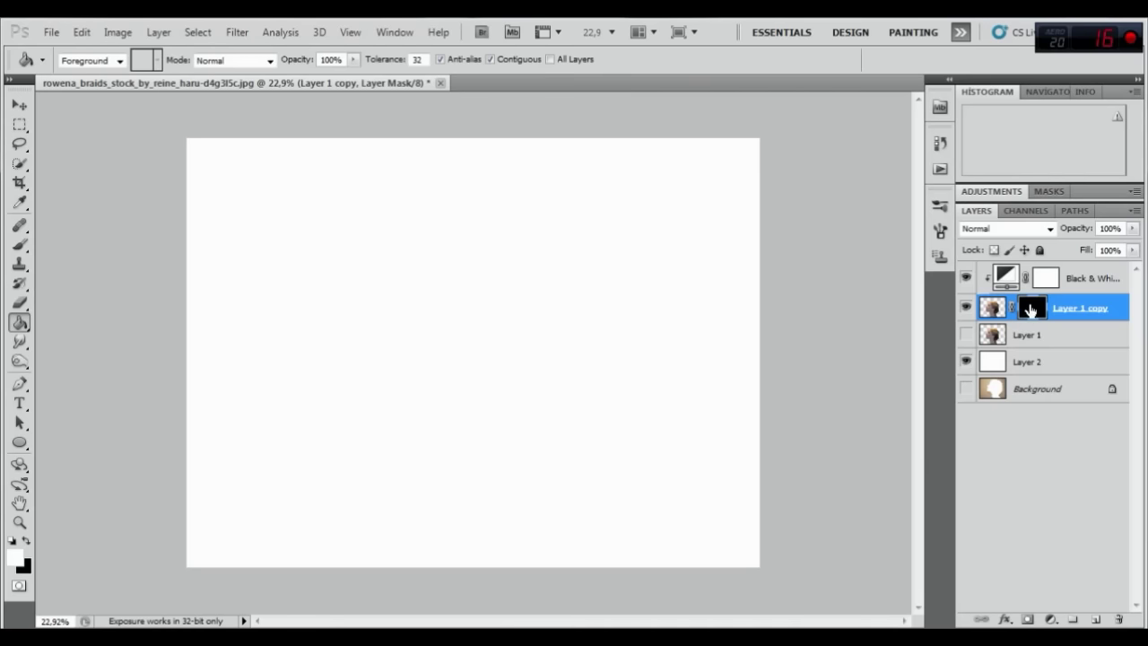
Step: Load the trees Roots_and_leaves_by_winerla brushes and set tree preset 1266 to 2500 px
left_click(20, 244)
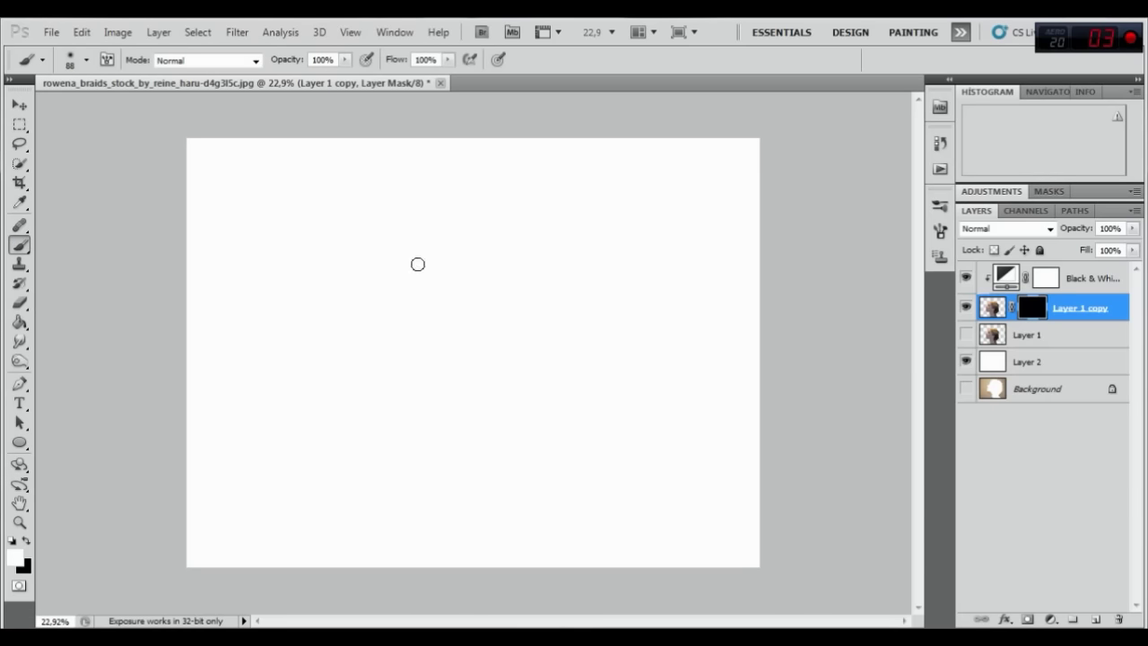
right_click(410, 266)
left_click(630, 280)
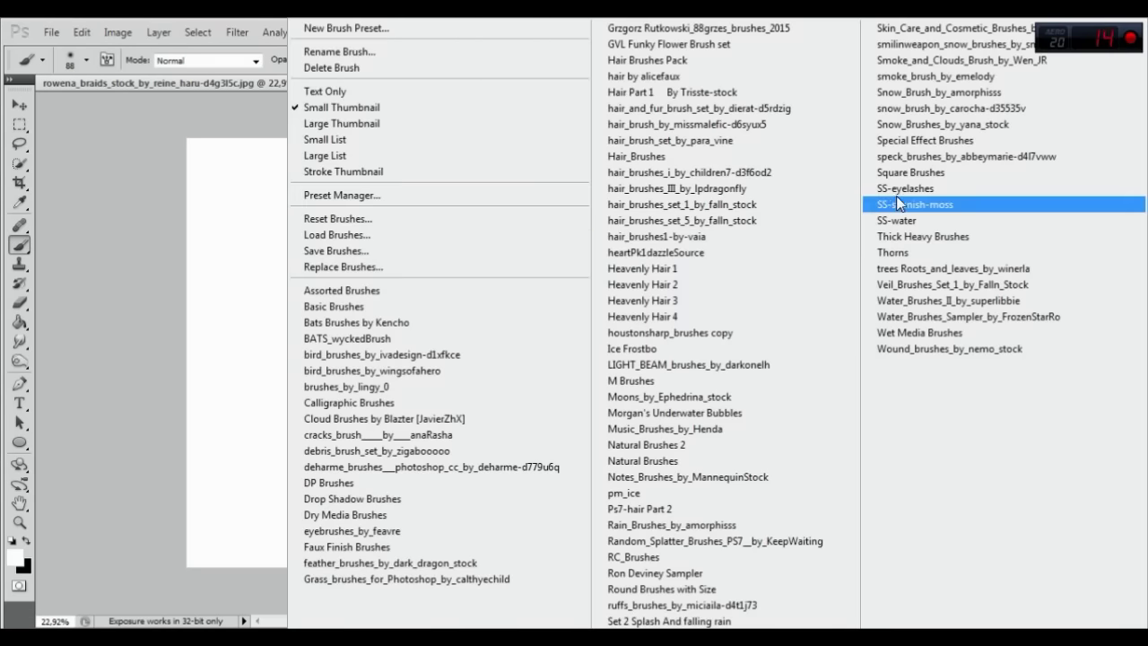
left_click(951, 268)
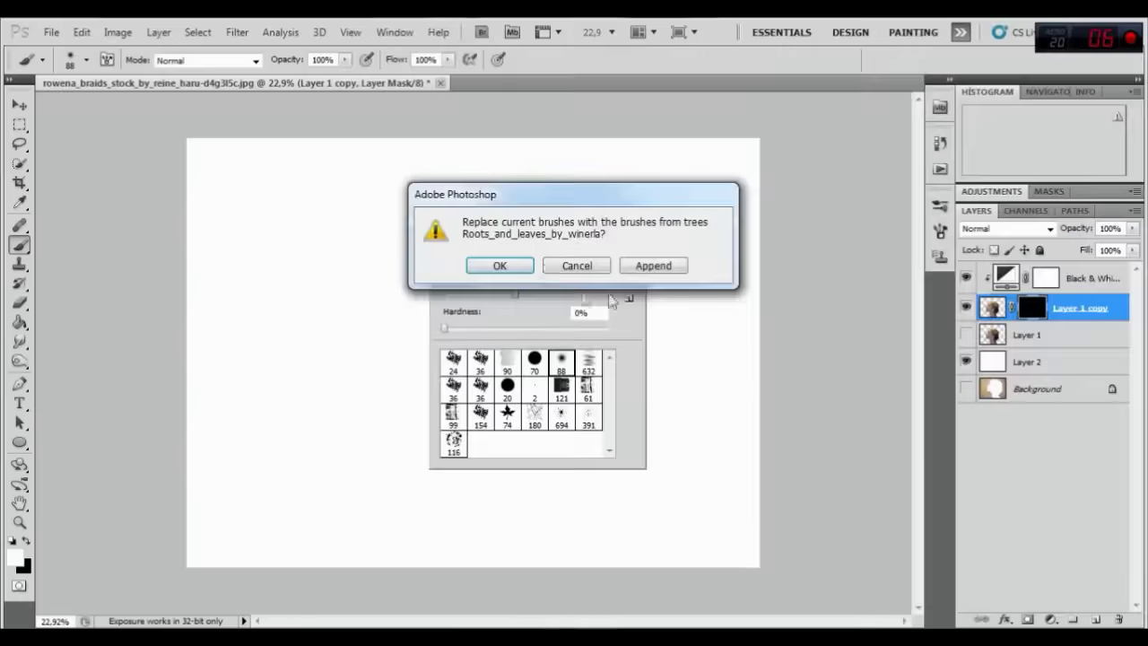
left_click(502, 264)
left_click(481, 387)
left_click_drag(603, 294, 622, 284)
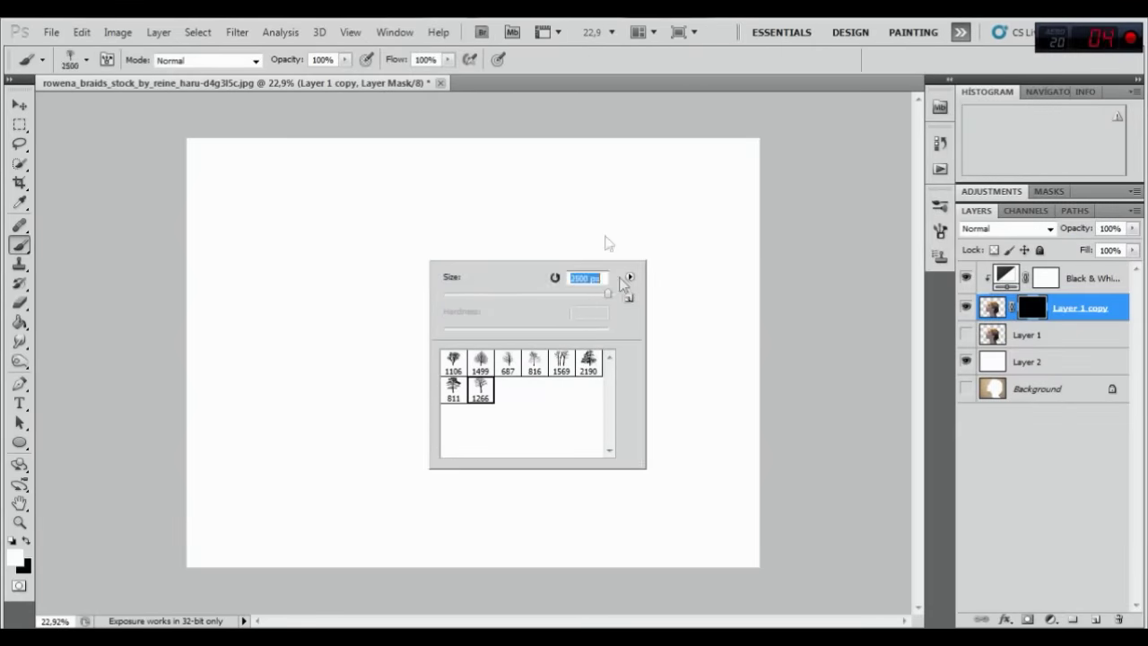
key("Return")
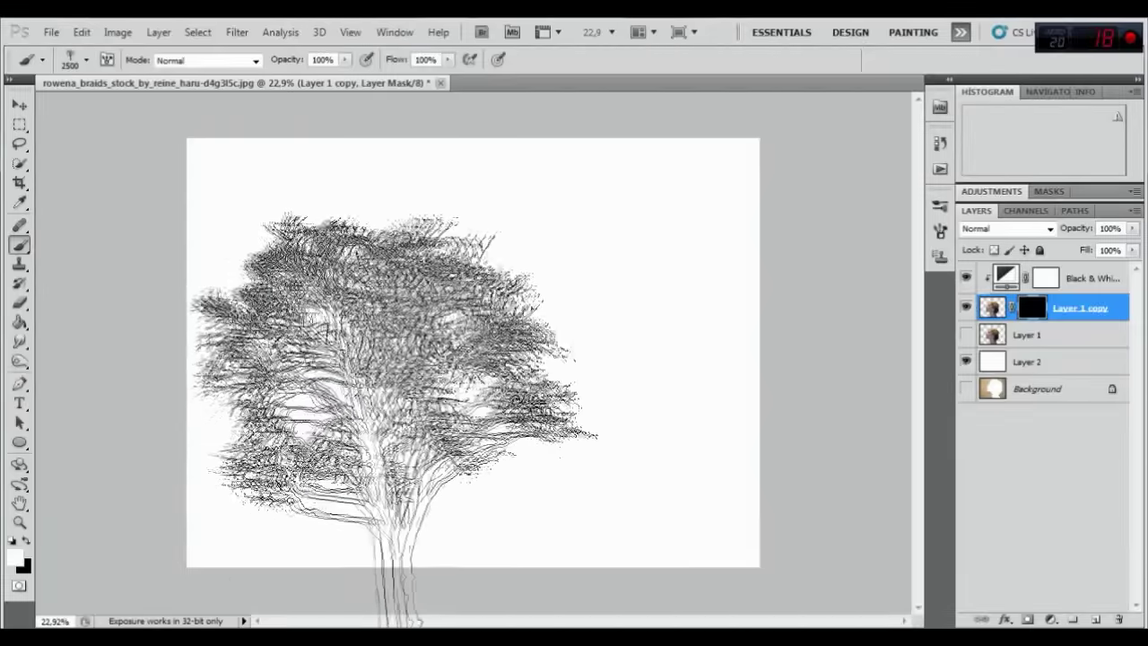
Step: Stamp three large tree shapes into the Layer 1 copy mask to reveal the profile
left_click(400, 417)
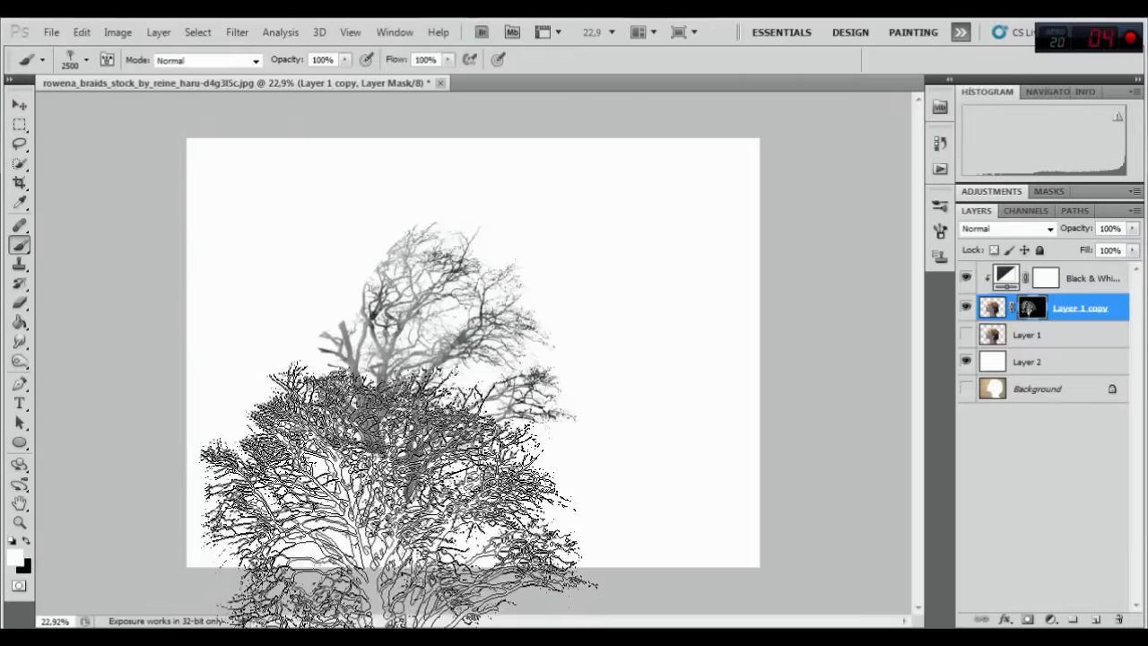
left_click(413, 597)
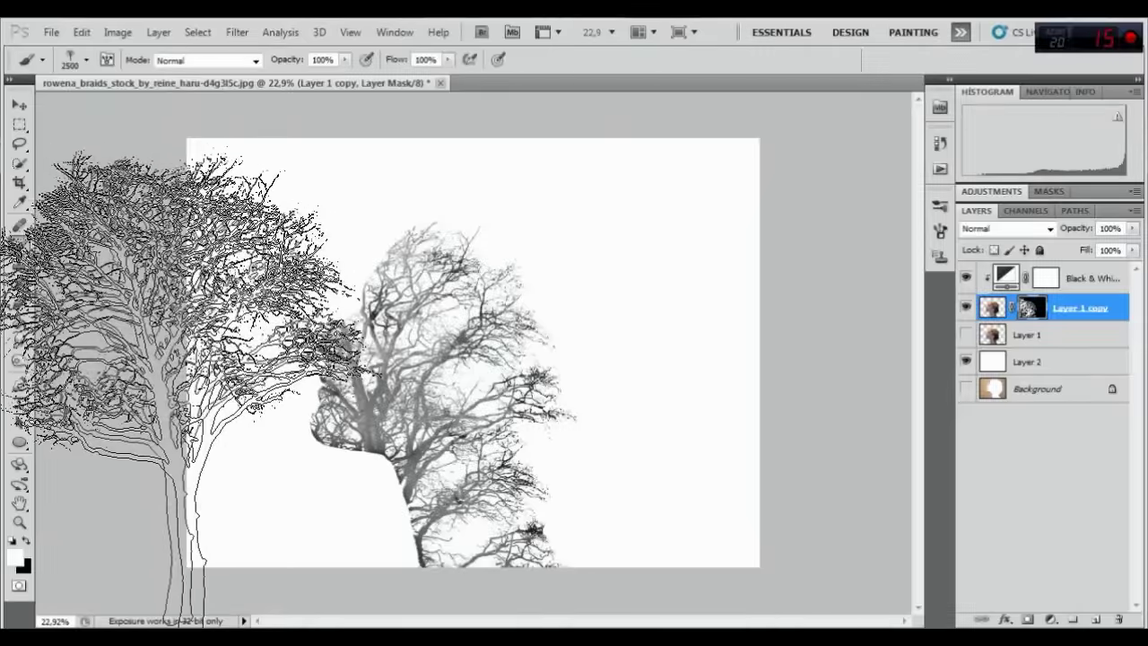
left_click(117, 436)
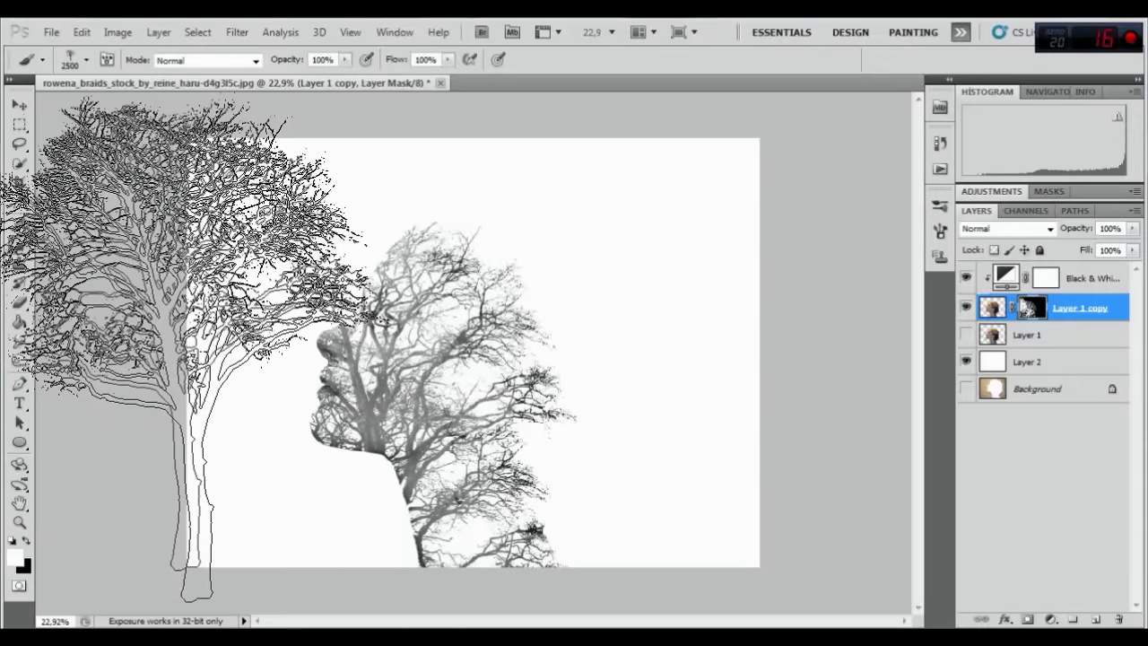
Step: Shrink the brush to about 193 px, rotate its tip to 57°, and paint trees around the eye
right_click(459, 378)
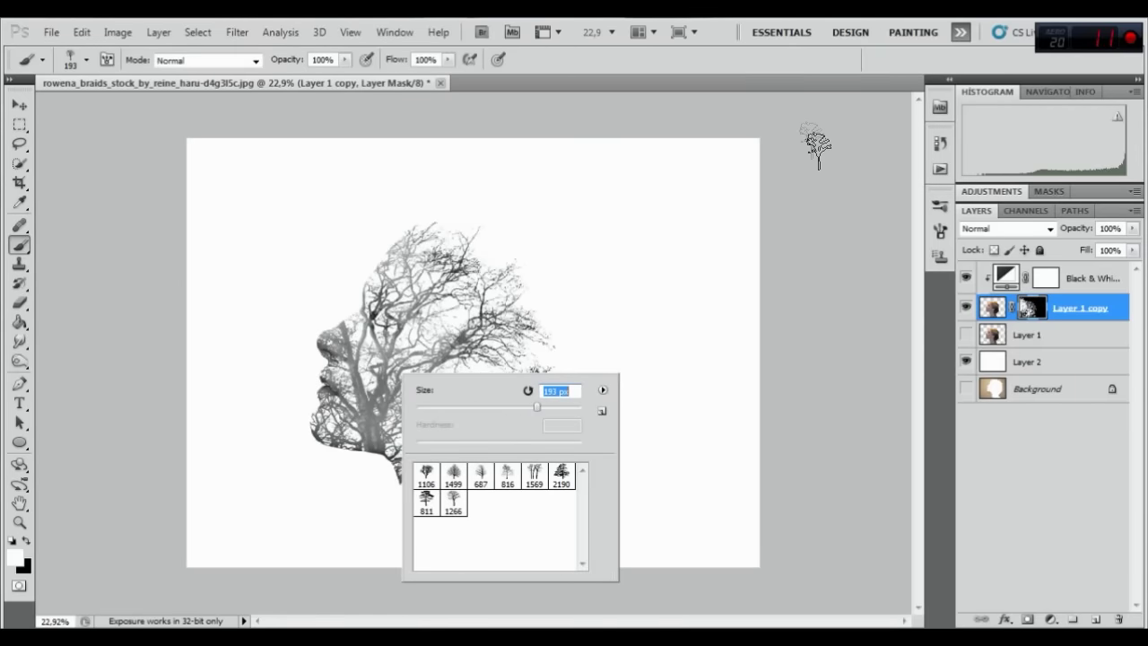
key("Return")
left_click(939, 206)
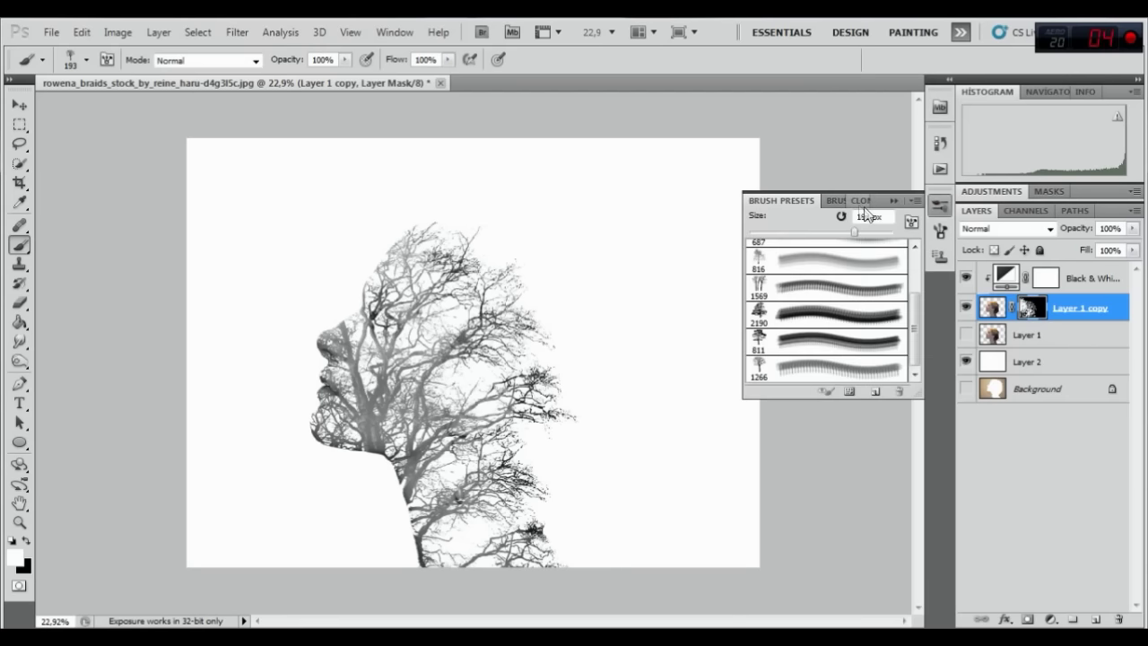
left_click(833, 201)
left_click_drag(904, 368, 897, 348)
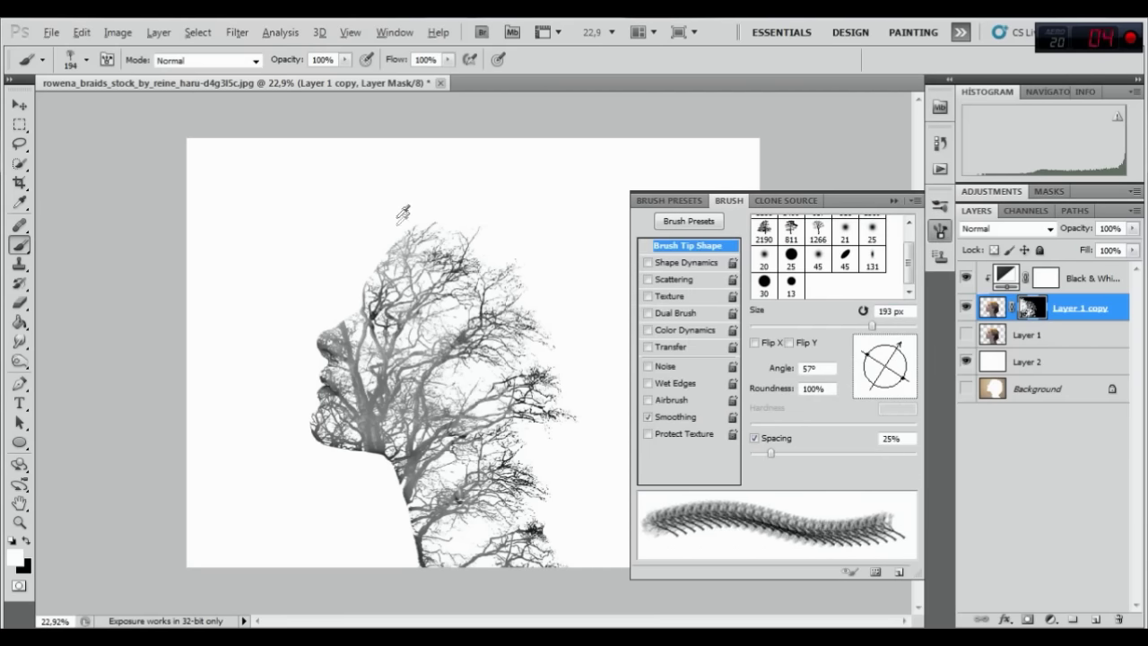
scroll(393, 324, "up", 3)
scroll(393, 324, "up", 2)
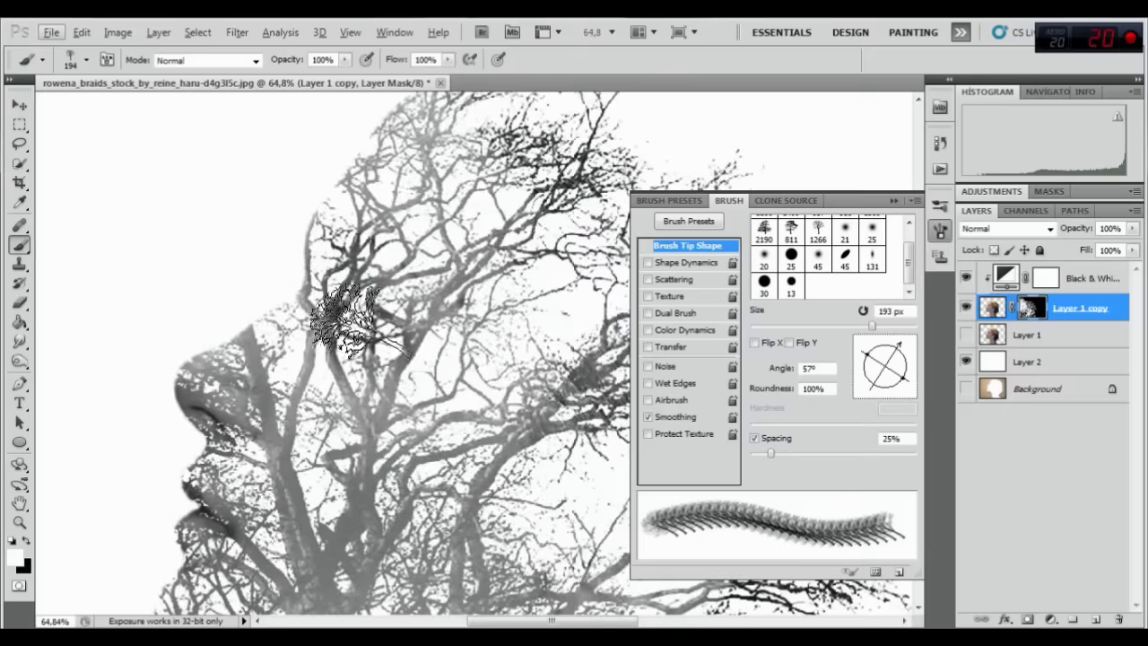
left_click(364, 321)
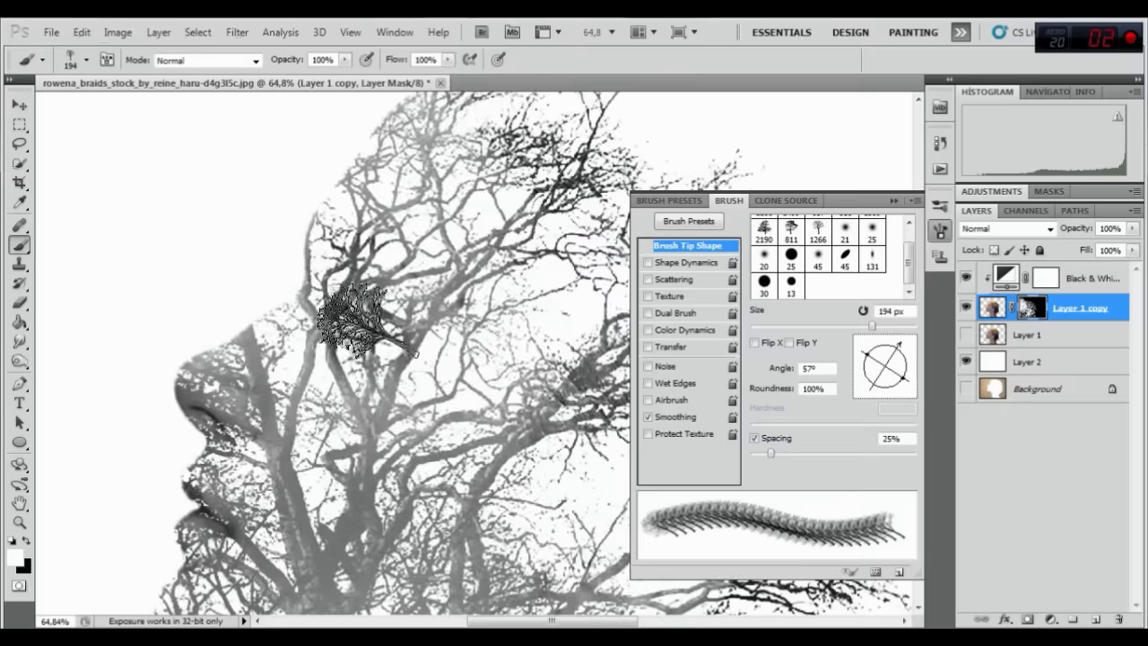
left_click_drag(355, 319, 367, 328)
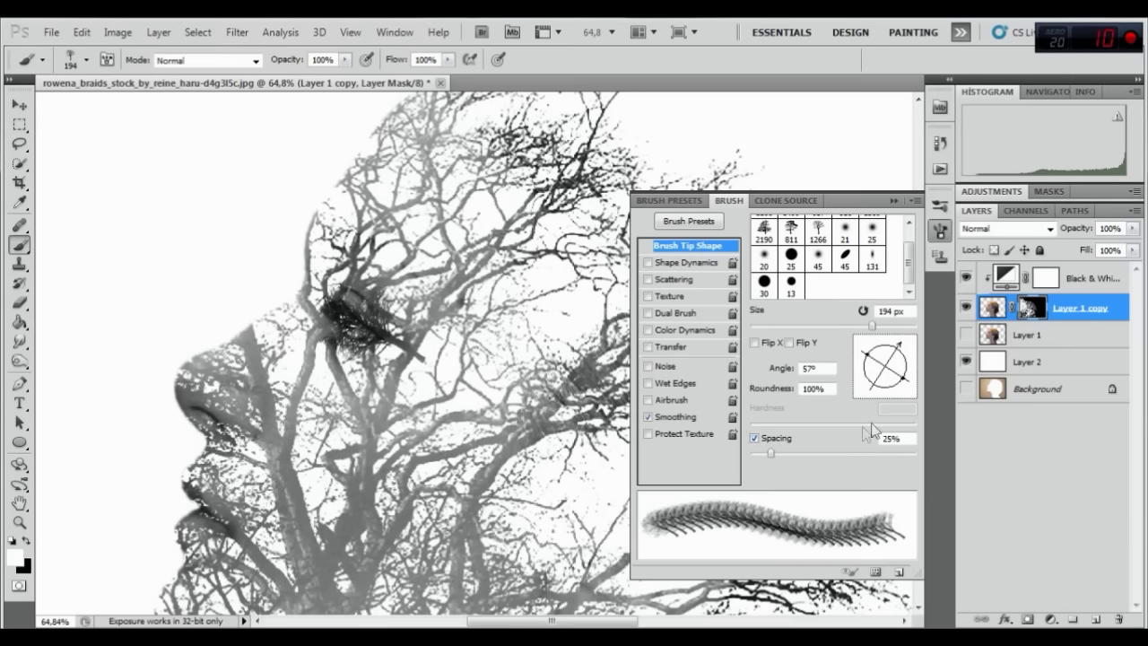
Step: Rotate the brush tip to 114°, stamp a tree over the eye, and switch to black
left_click_drag(908, 382, 884, 341)
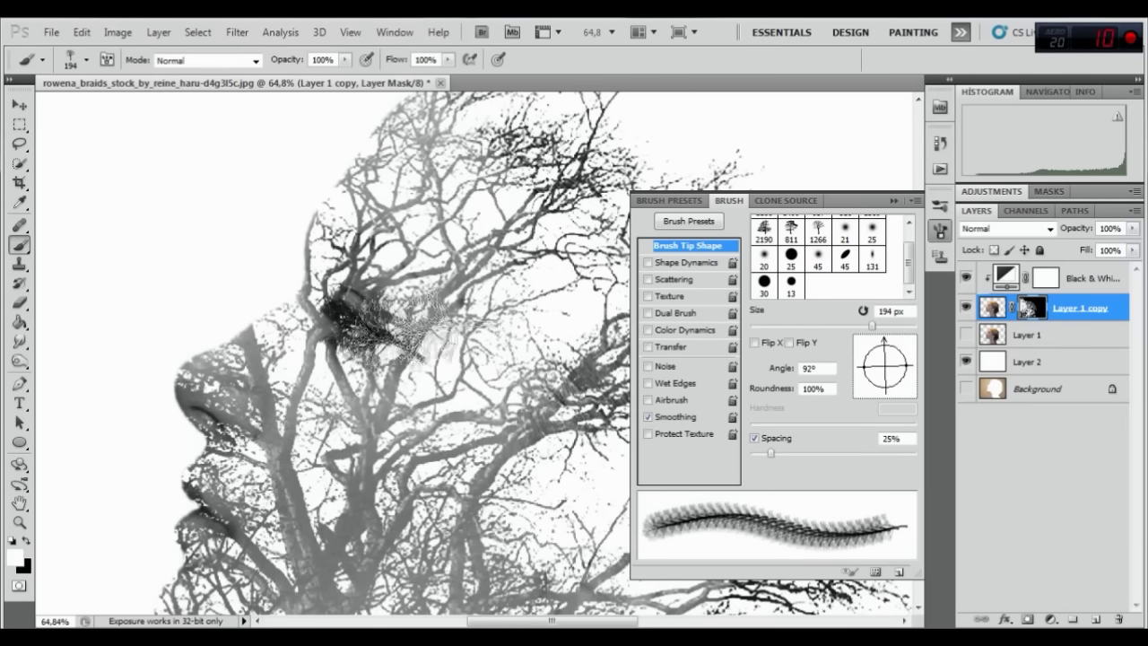
left_click_drag(883, 342, 875, 346)
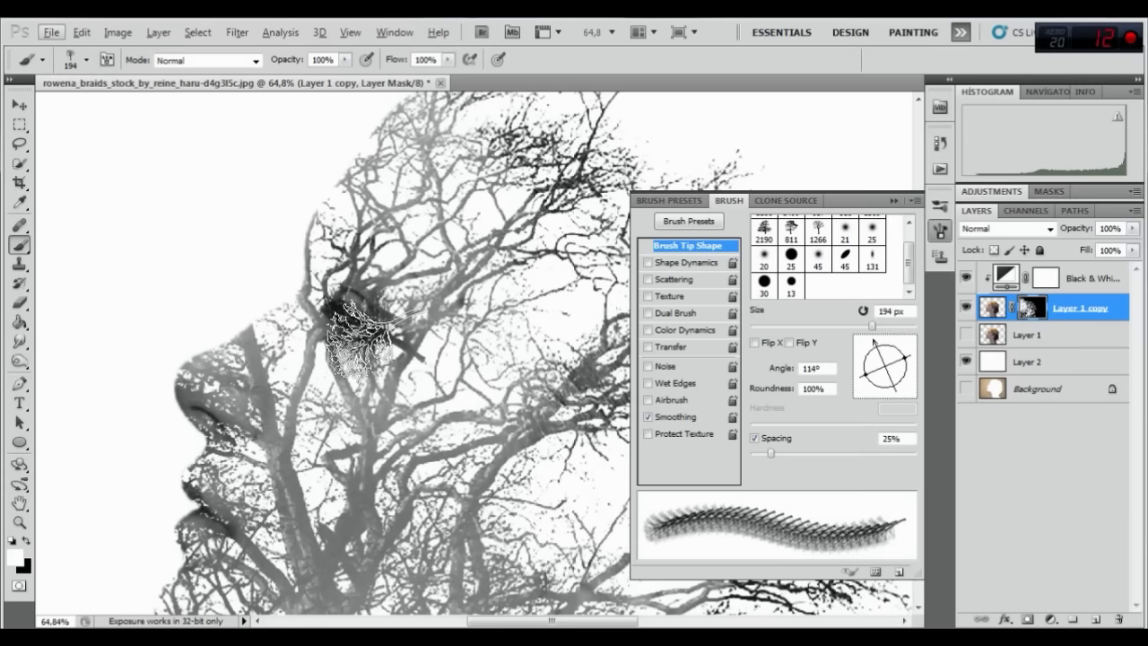
left_click(363, 339)
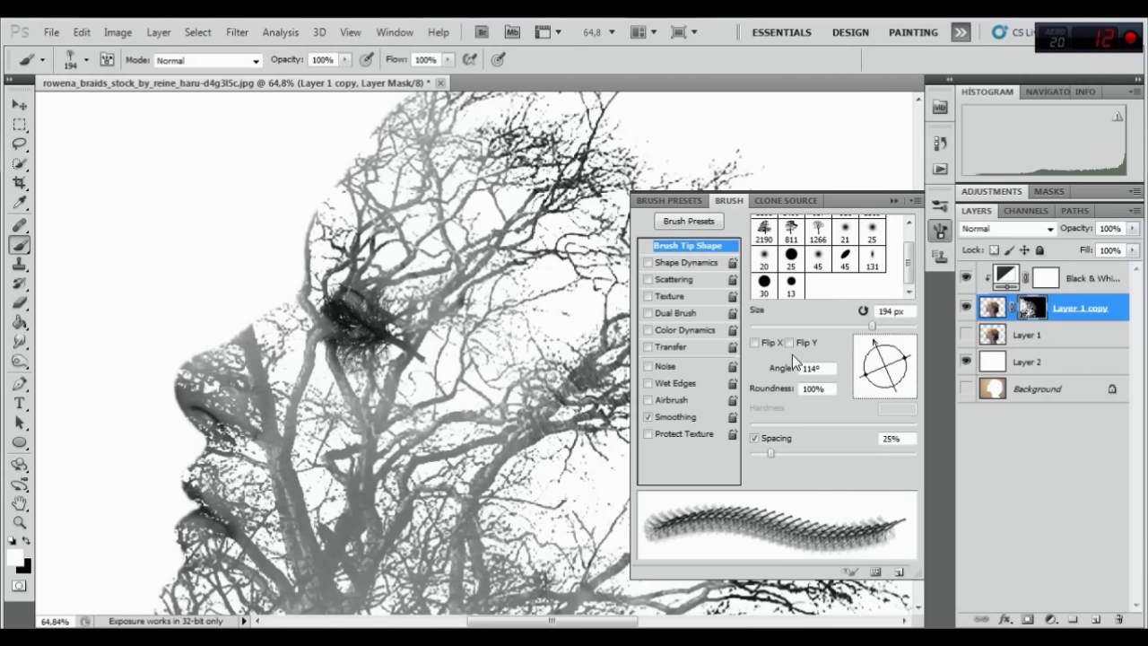
left_click(25, 540)
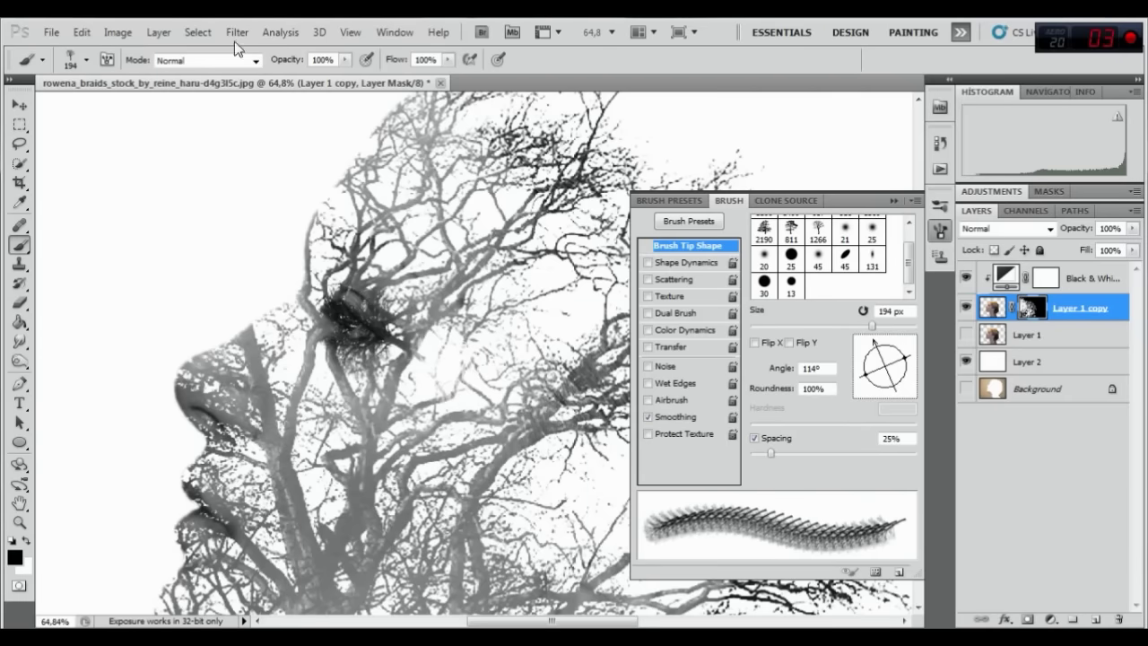
Step: Rotate the tip to 64°, step back one edit, and restore white as the painting colour
left_click(83, 32)
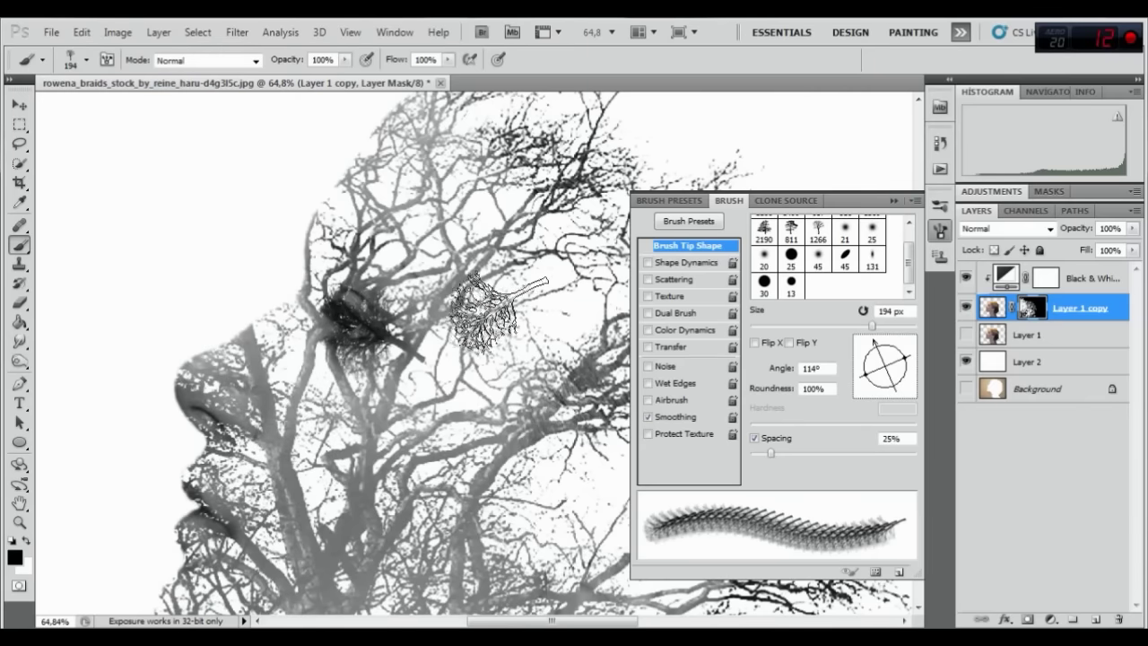
scroll(464, 301, "down", 2)
scroll(464, 300, "down", 1)
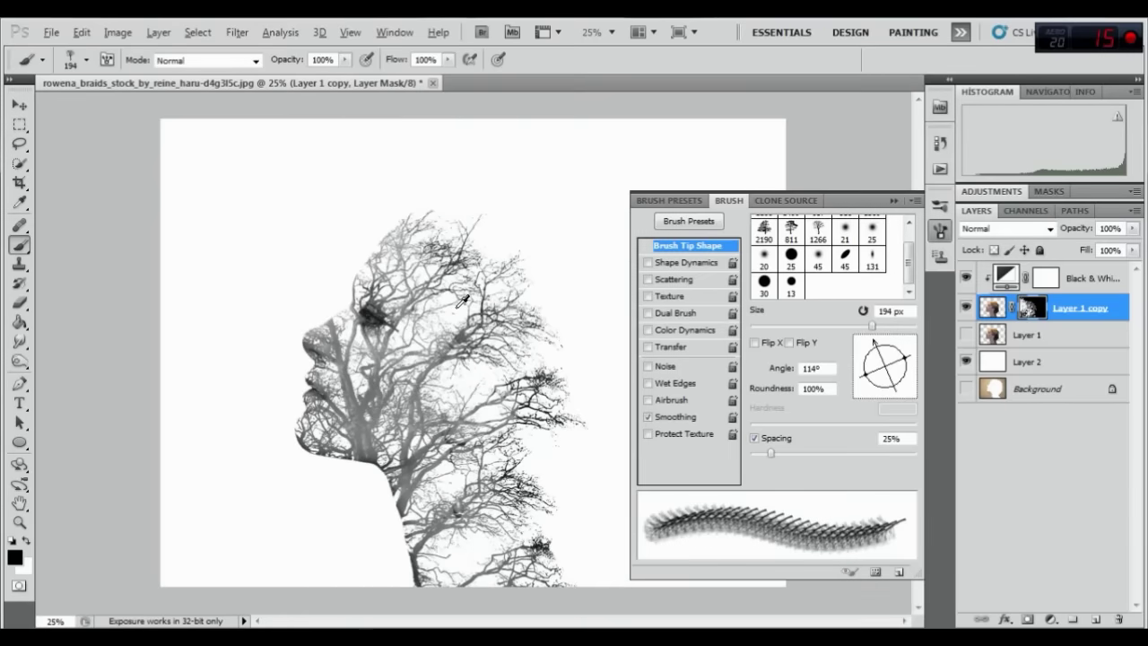
scroll(254, 357, "up", 1)
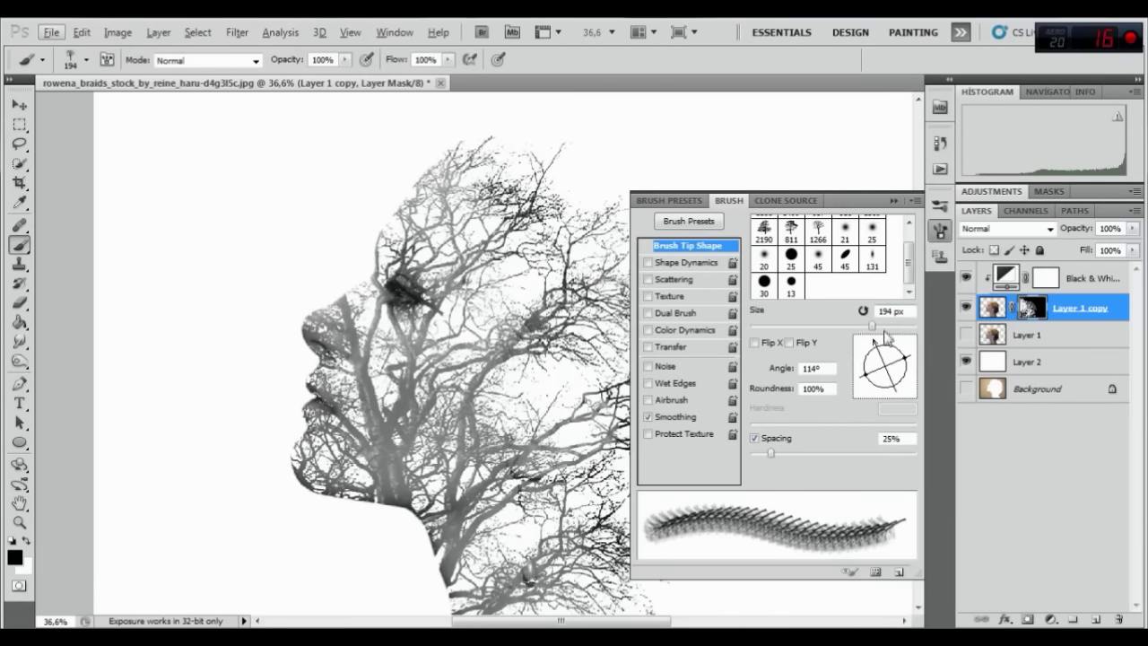
left_click_drag(877, 345, 894, 350)
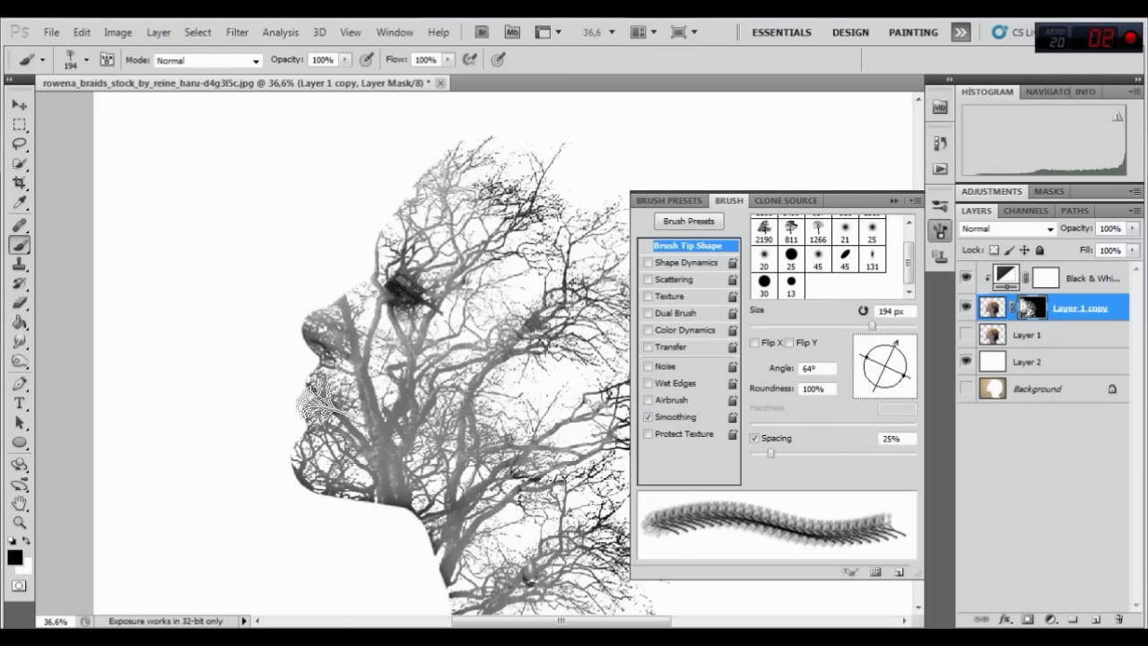
left_click(82, 31)
left_click(116, 80)
left_click(25, 539)
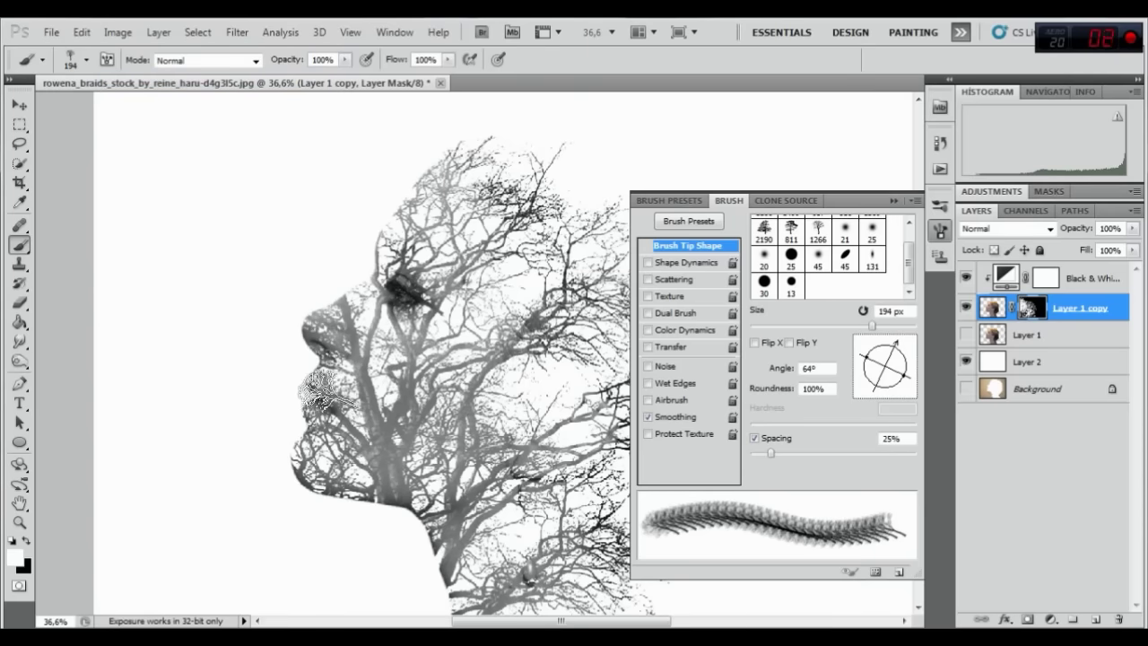
key("alt")
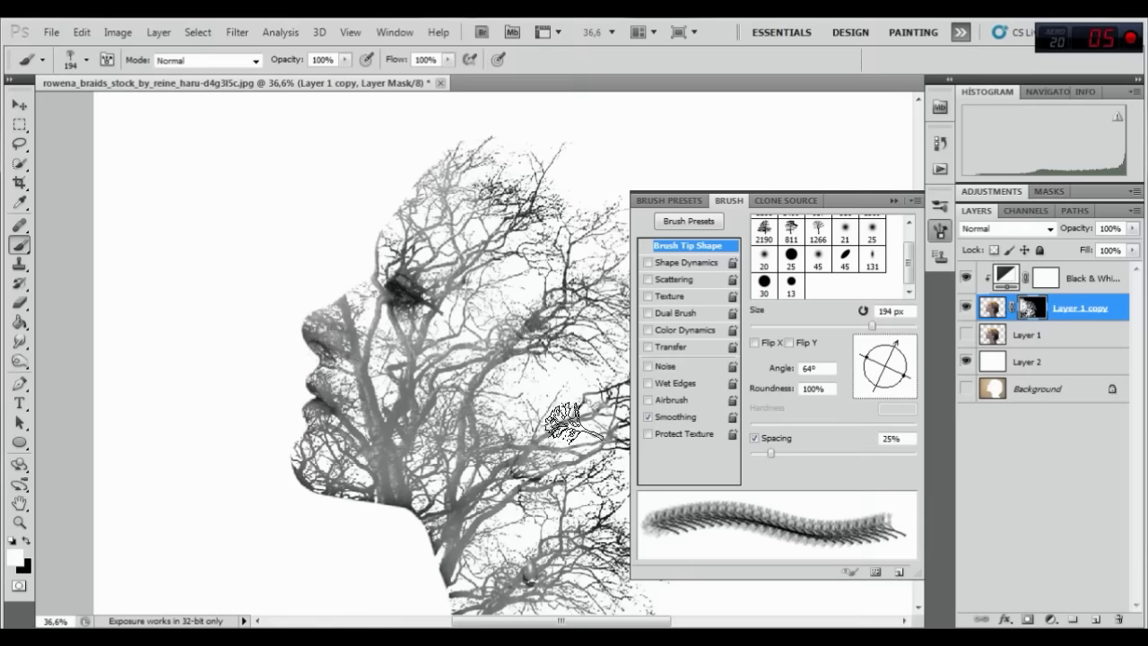
scroll(438, 301, "down", 3)
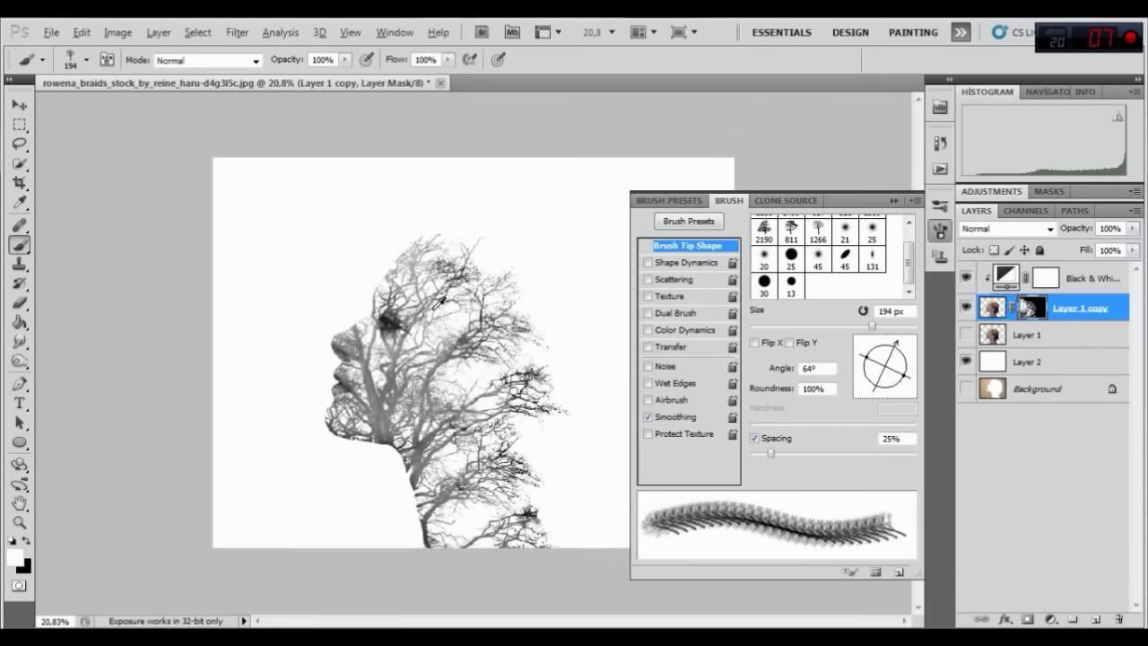
left_click(901, 199)
Step: Add a Hue/Saturation adjustment above Black & White with reduced Lightness to darken the head
scroll(440, 285, "down", 1)
scroll(440, 286, "down", 1)
scroll(443, 284, "up", 2)
scroll(443, 284, "up", 1)
scroll(444, 284, "down", 1)
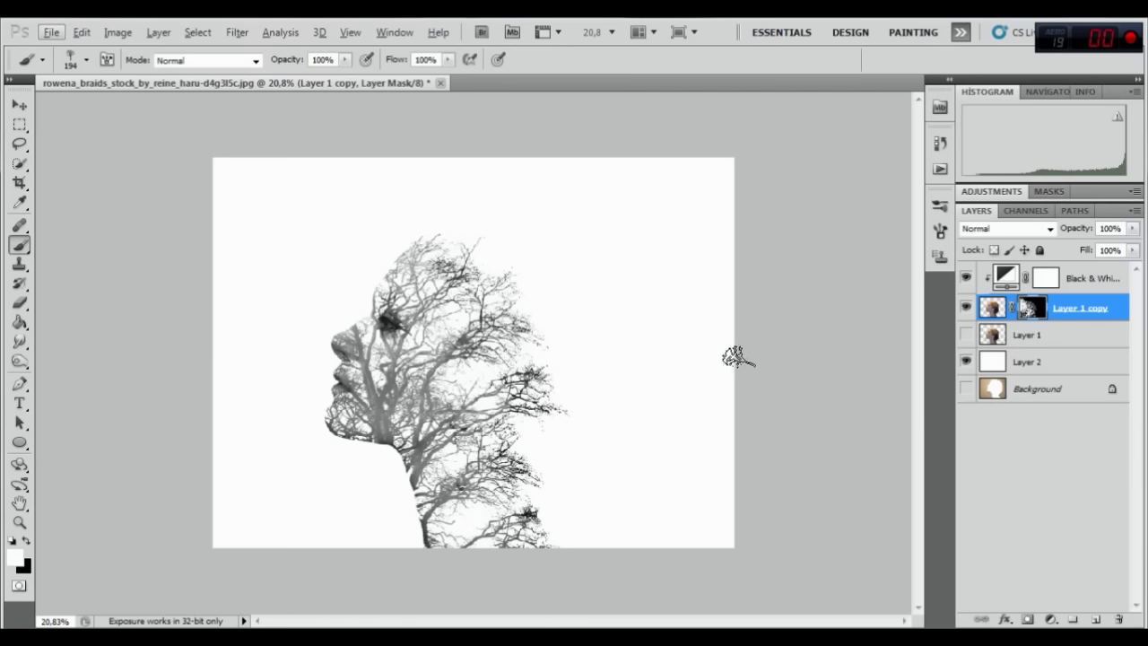
left_click(1045, 278)
left_click(1051, 619)
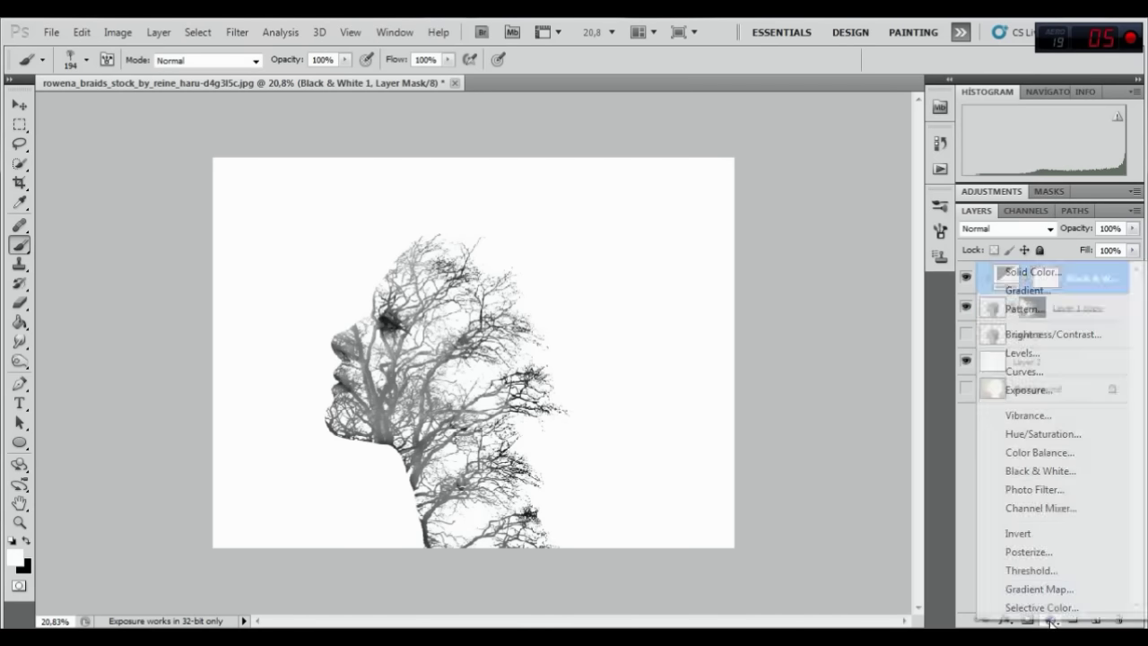
left_click(1031, 434)
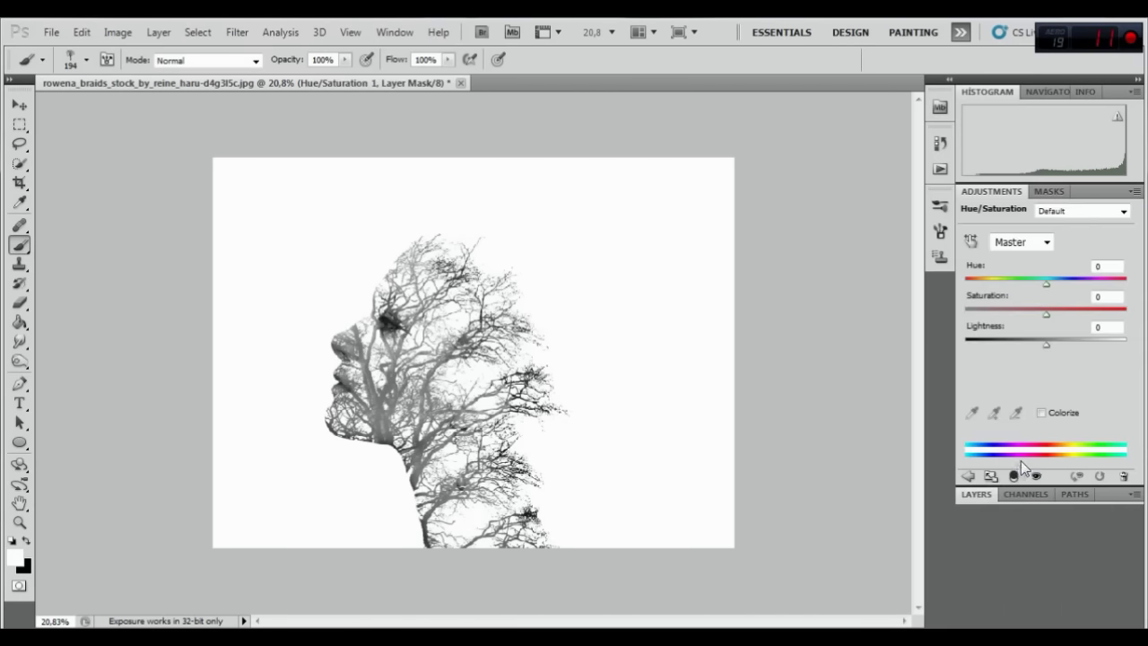
mouse_move(1044, 342)
left_mouse_down()
mouse_move(1023, 340)
mouse_move(1032, 344)
left_mouse_up()
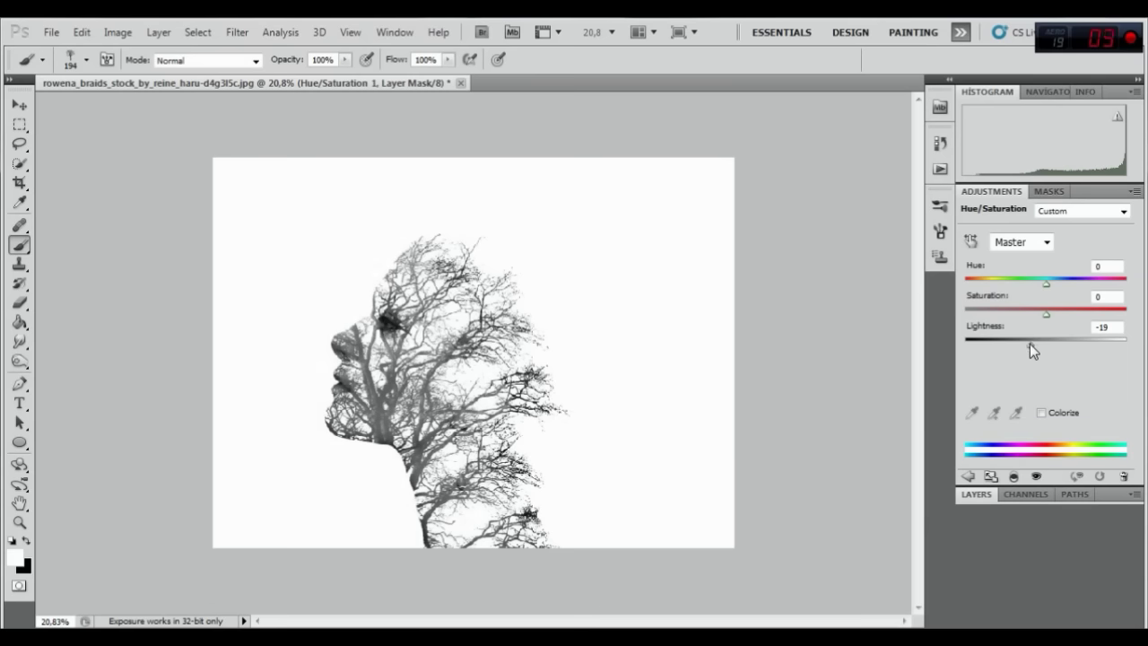
Step: Add a second Hue/Saturation adjustment with lower Lightness, turning the white background grey
left_click(977, 495)
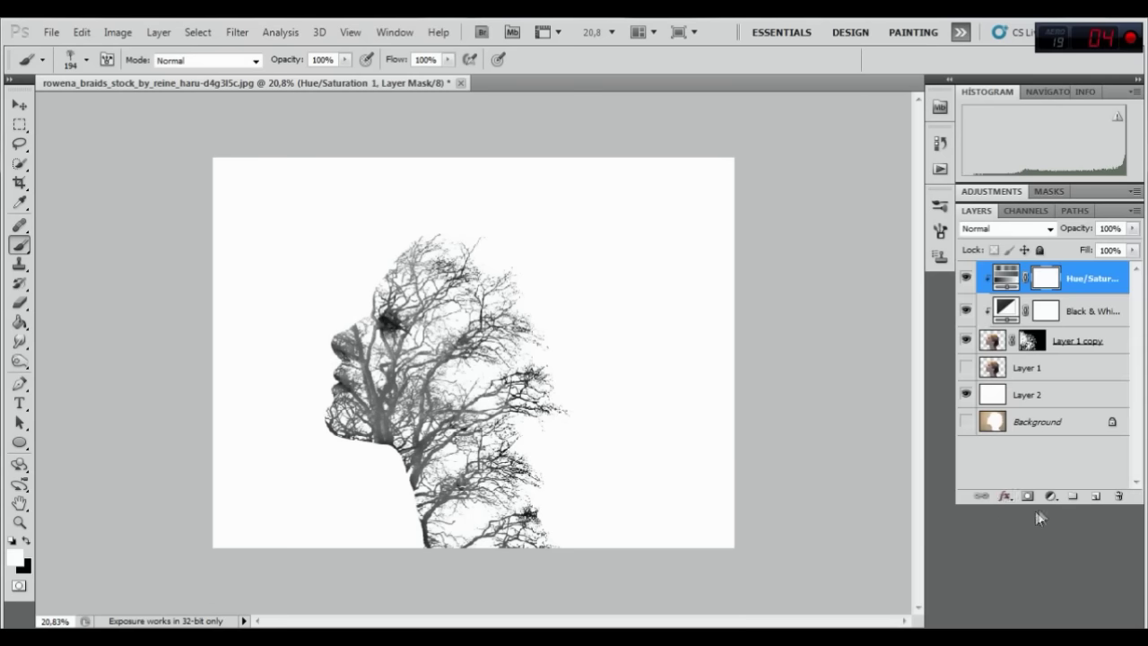
left_click(1052, 496)
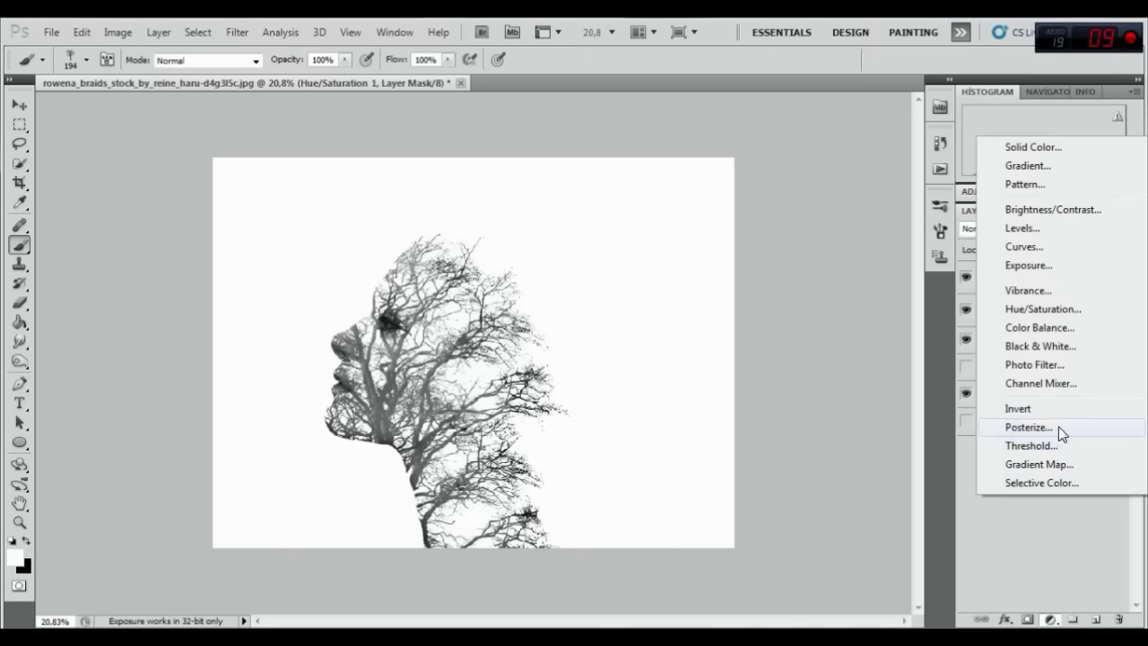
left_click(1035, 310)
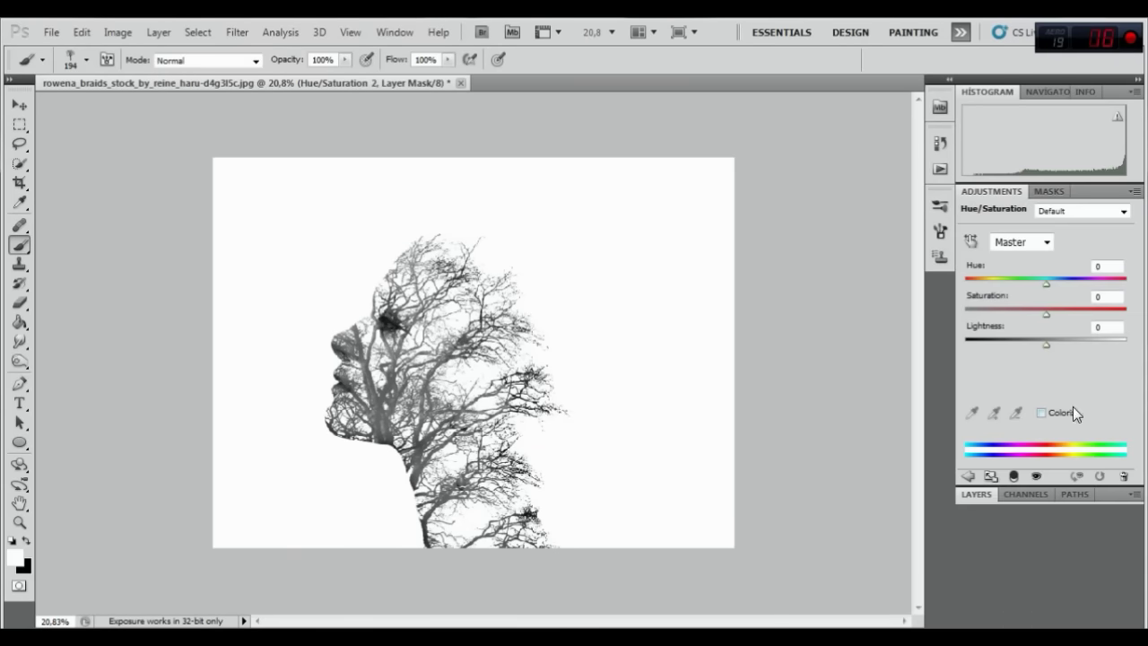
left_click_drag(1043, 343, 1021, 343)
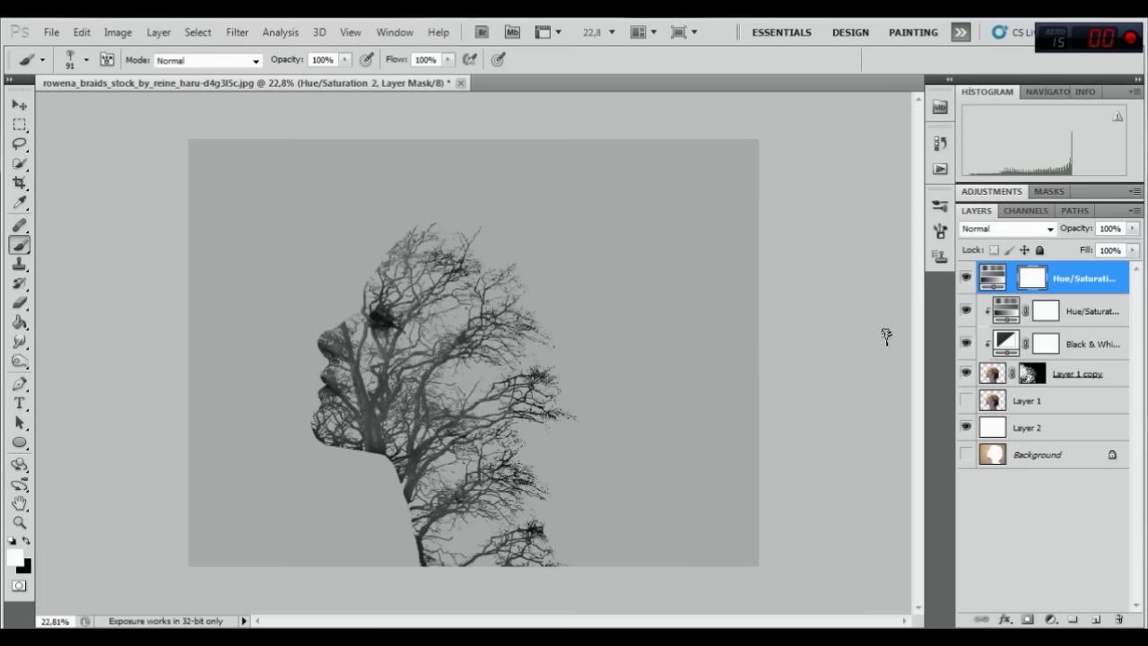
Step: Load the brushes_by_lingy_0 set and pick the 391 scatter brush at 432 px
right_click(566, 281)
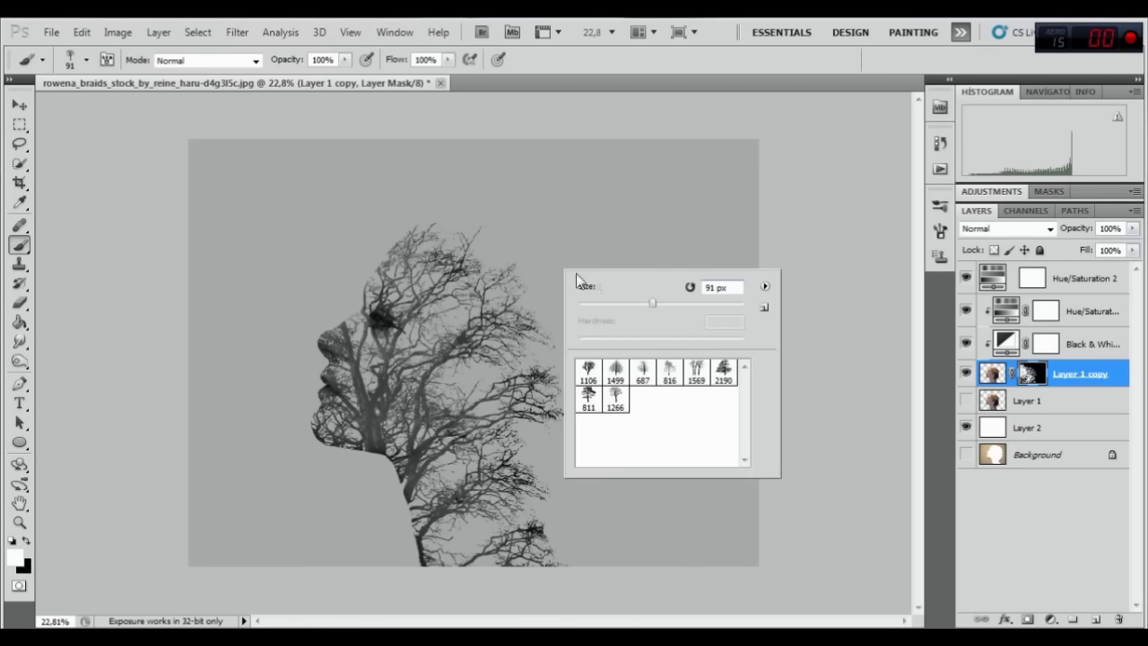
left_click(769, 288)
left_click(574, 390)
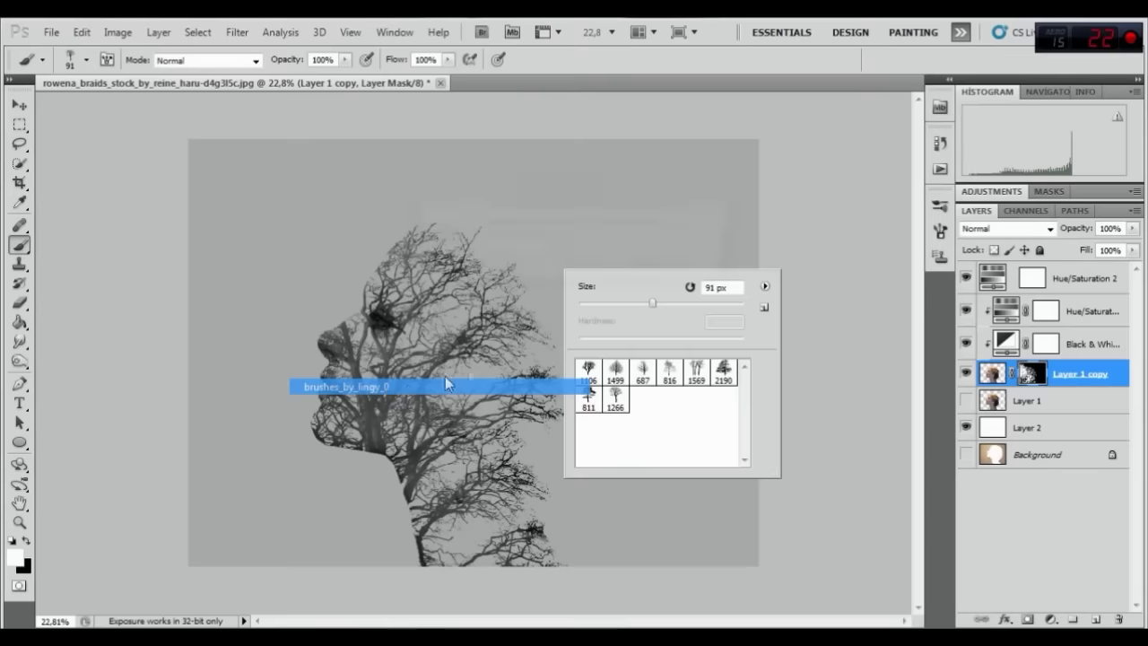
left_click(533, 266)
left_click(724, 428)
left_click_drag(717, 304, 722, 304)
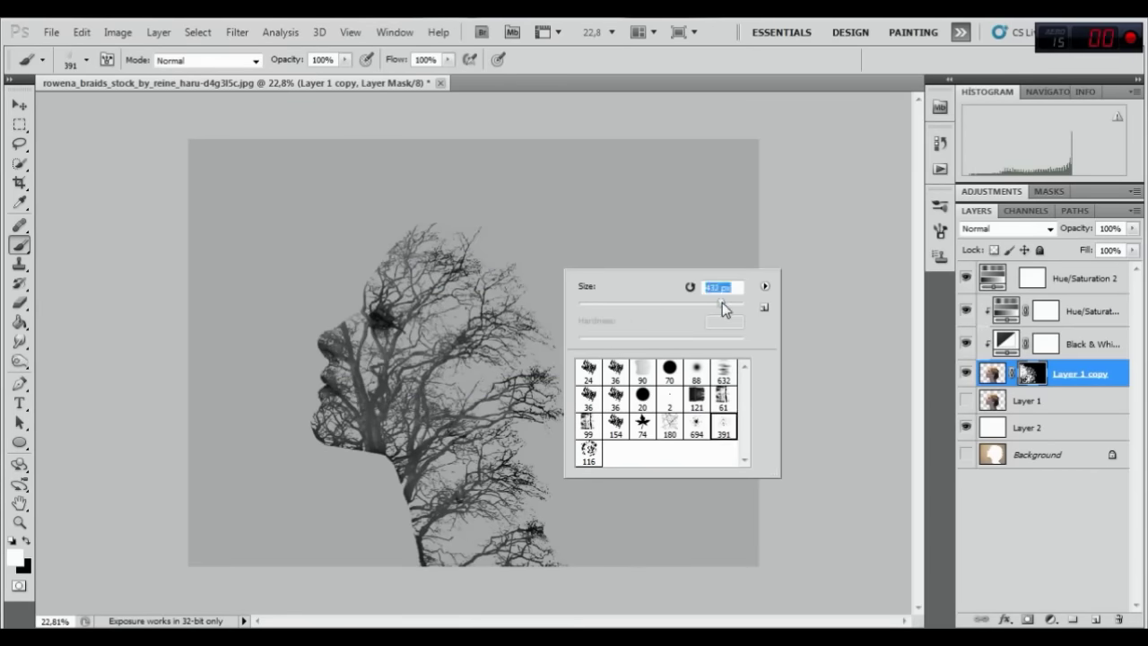
key("Return")
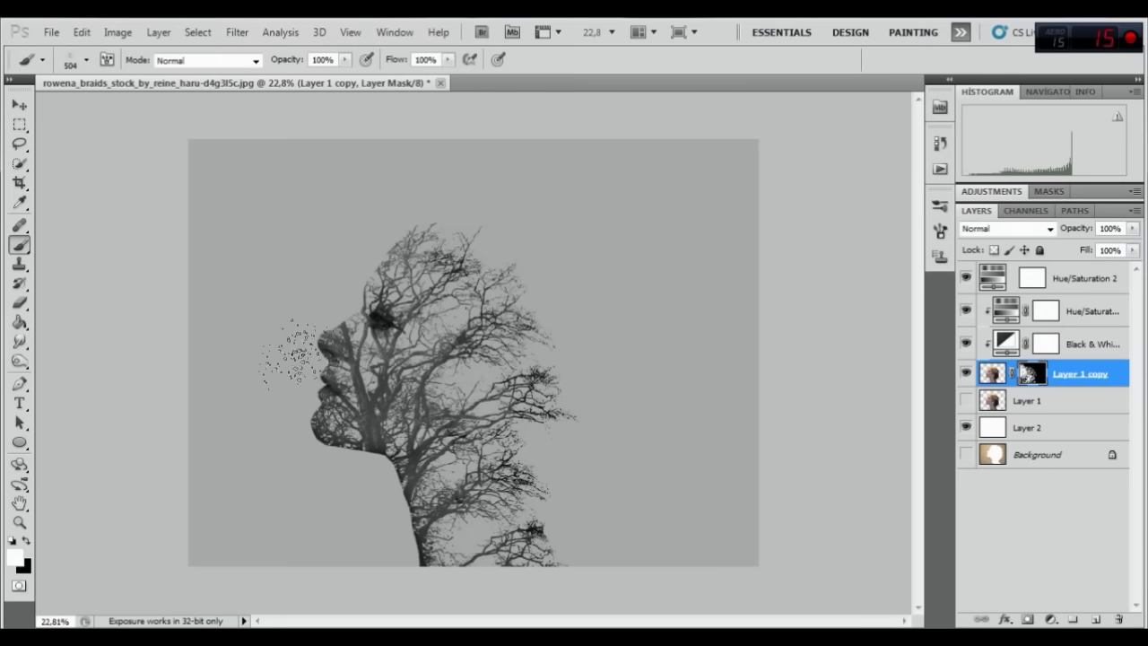
Step: Paint on the Layer 1 copy mask to reveal texture at the forehead and head top
left_click_drag(323, 328, 343, 276)
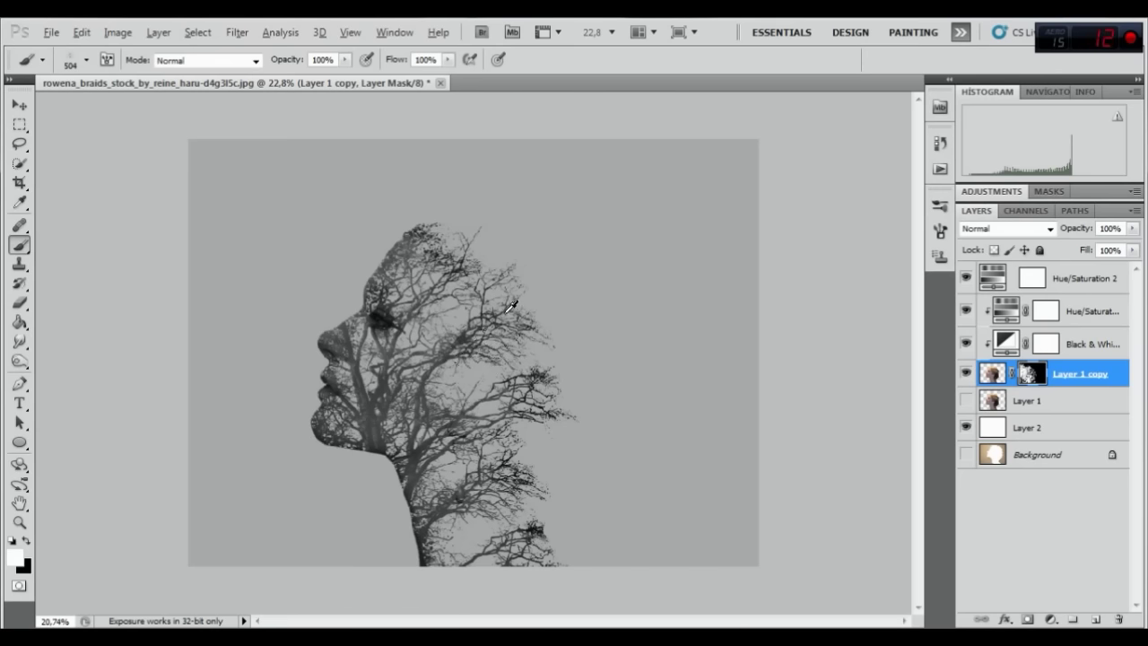
scroll(511, 308, "down", 1)
scroll(491, 356, "up", 1)
scroll(491, 356, "up", 1)
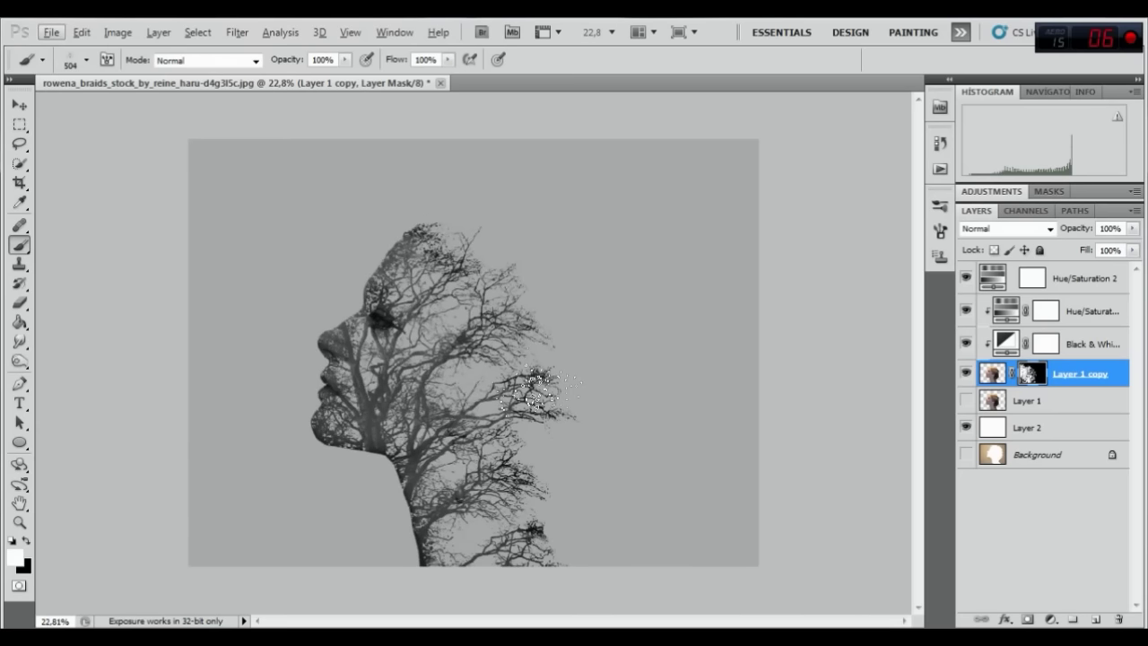
Step: Create a layer group named 'bird' above Hue/Saturation 1 with a new empty layer inside
left_click(1081, 316)
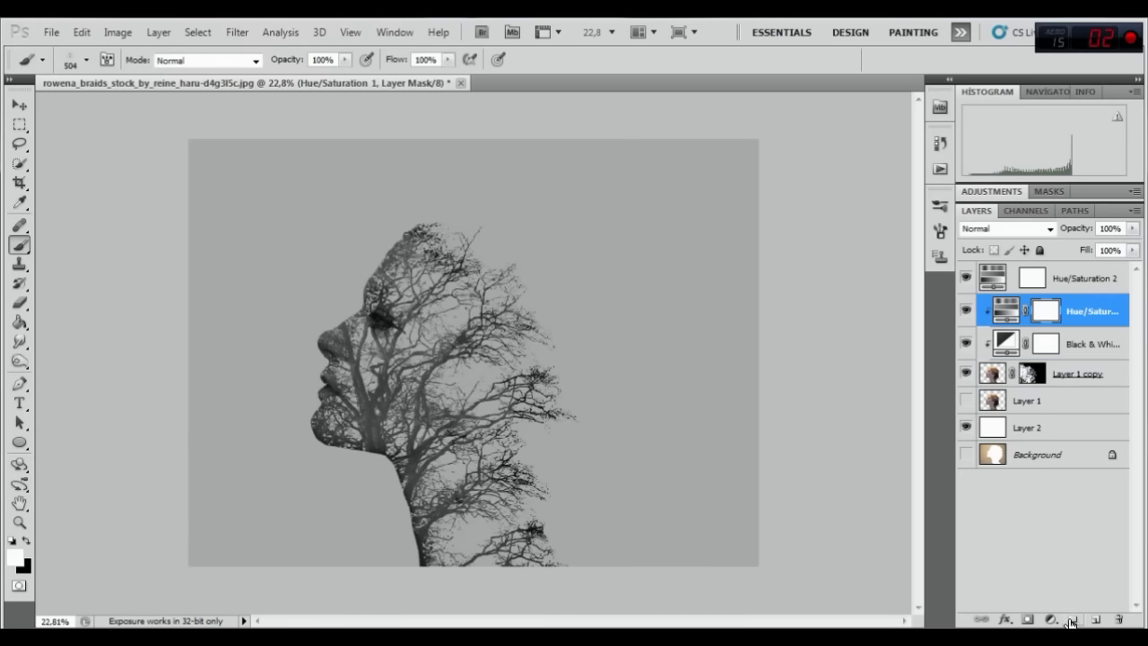
left_click(1072, 619)
double_click(1030, 304)
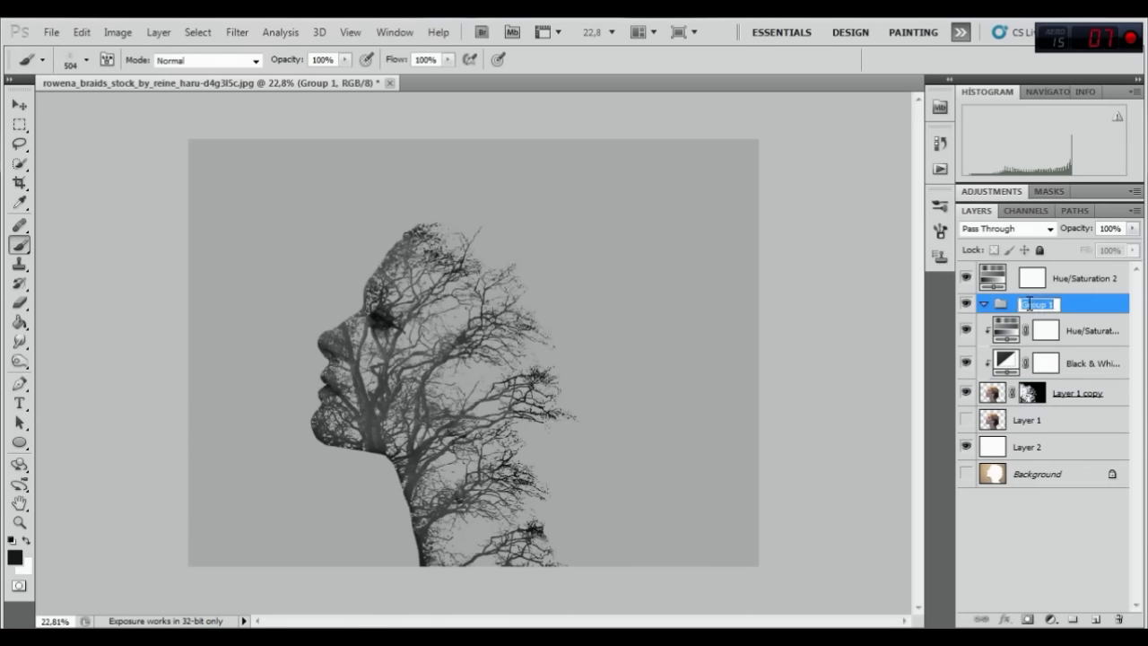
type("bird")
key("Return")
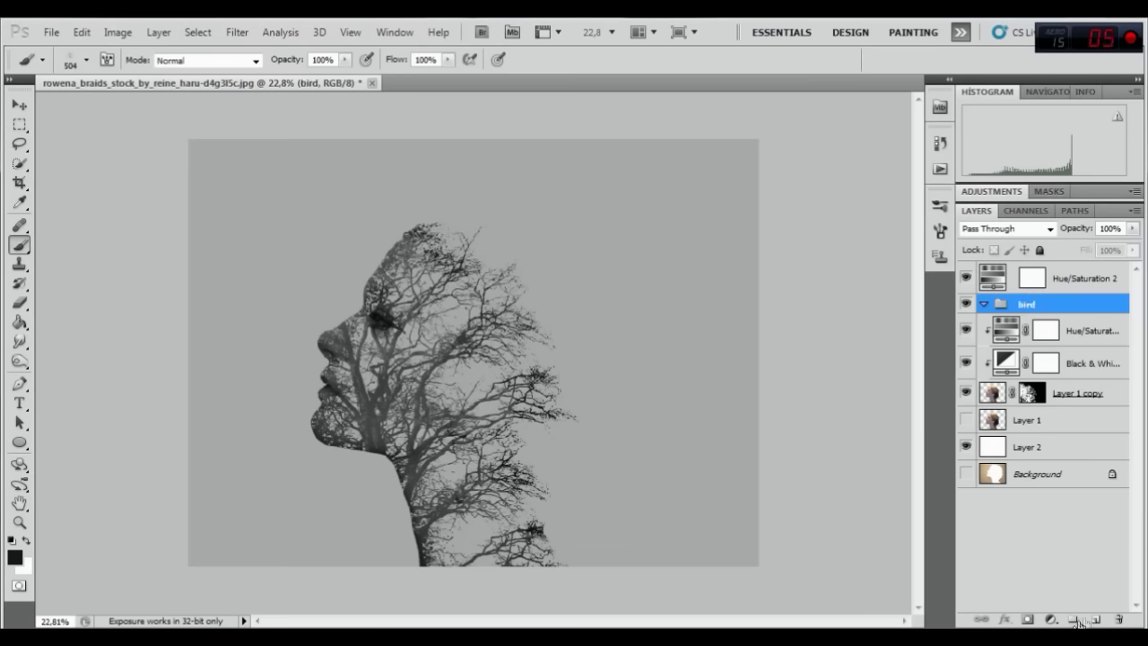
left_click(1097, 619)
Step: Load a bird brush set, stamp the 772 px bird brush, then undo it
right_click(623, 307)
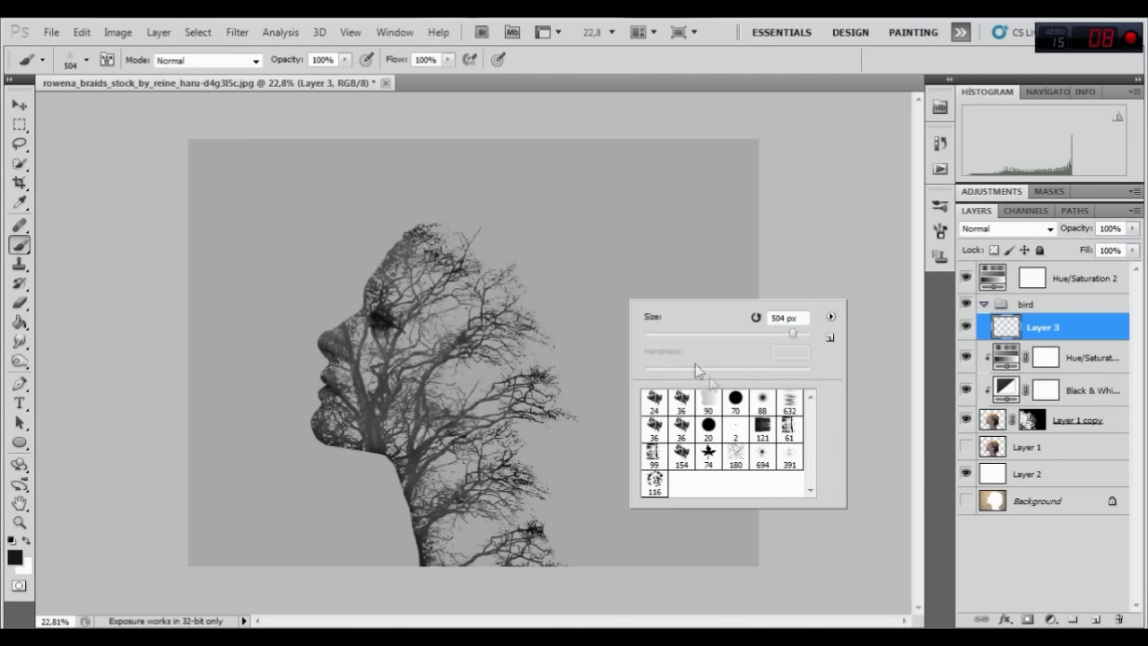
left_click(830, 316)
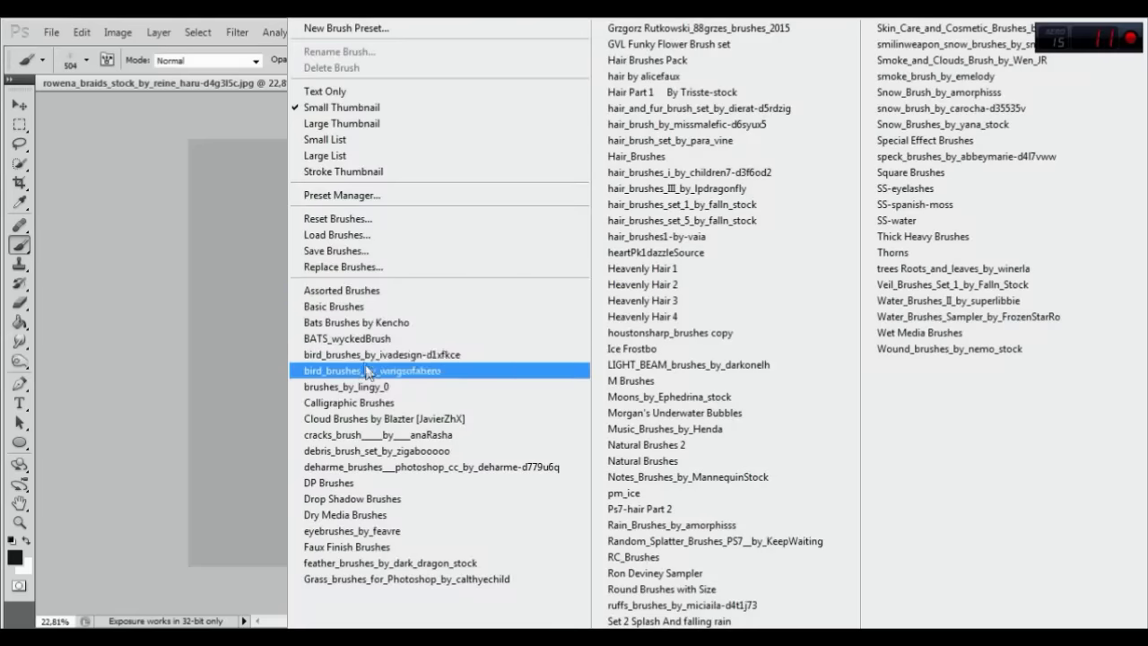
left_click(368, 354)
left_click(507, 264)
left_click(789, 403)
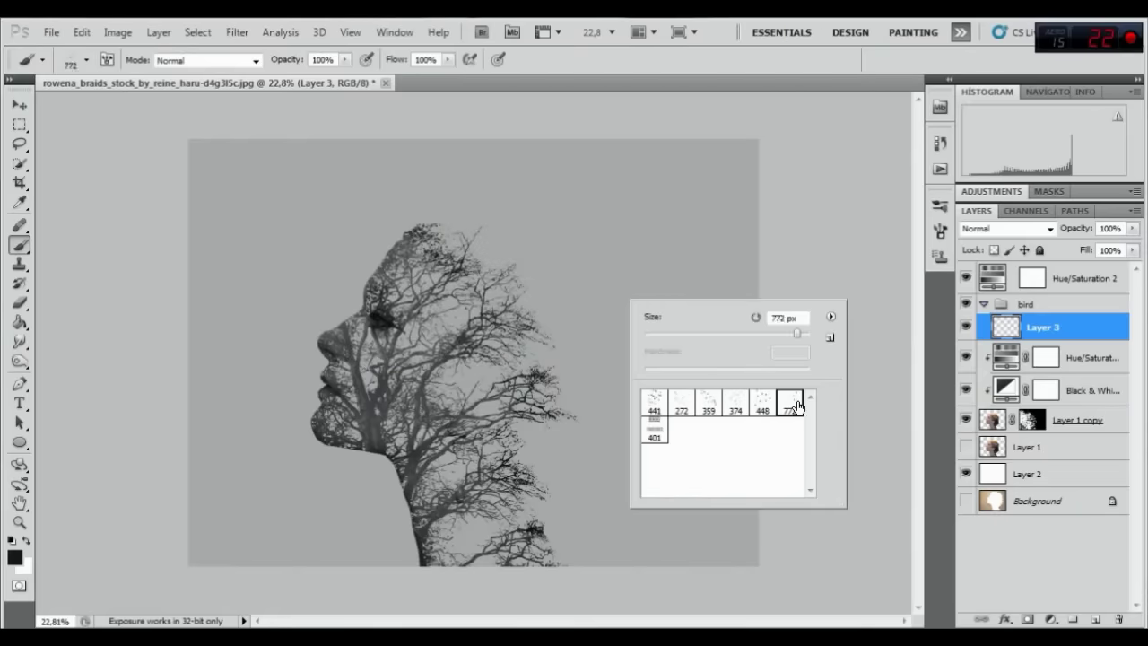
left_click(683, 64)
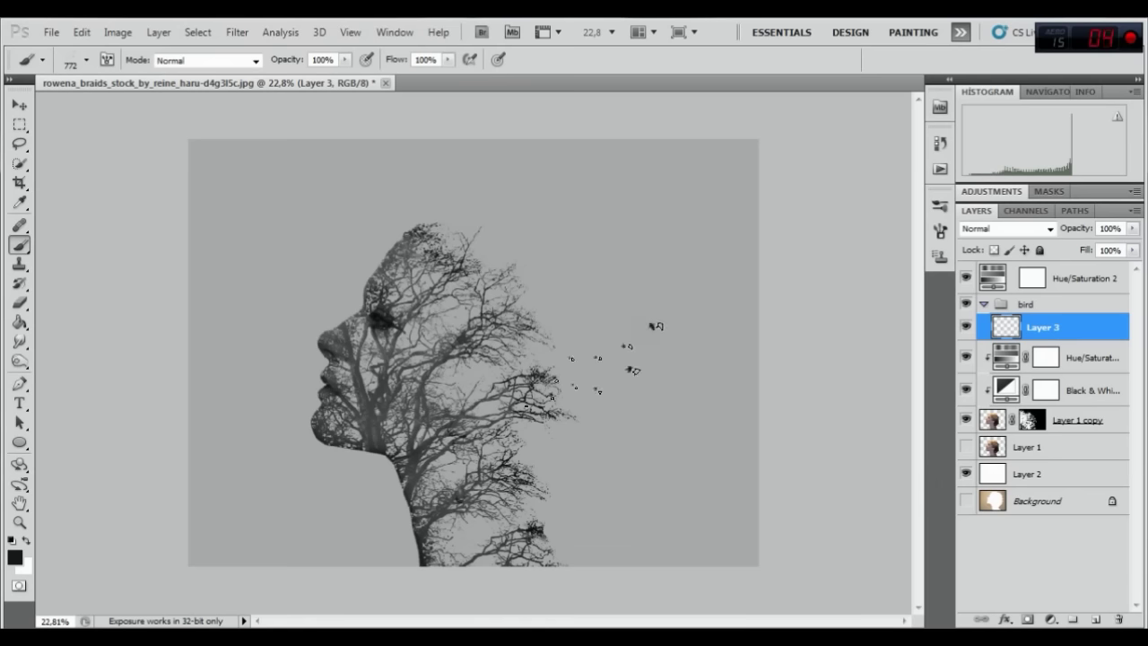
left_click(80, 34)
left_click(130, 80)
Step: Try the 374, 772 and 441 px bird brushes, stamp a flock above the head, then undo
right_click(718, 455)
key("alt")
key("Return")
right_click(571, 233)
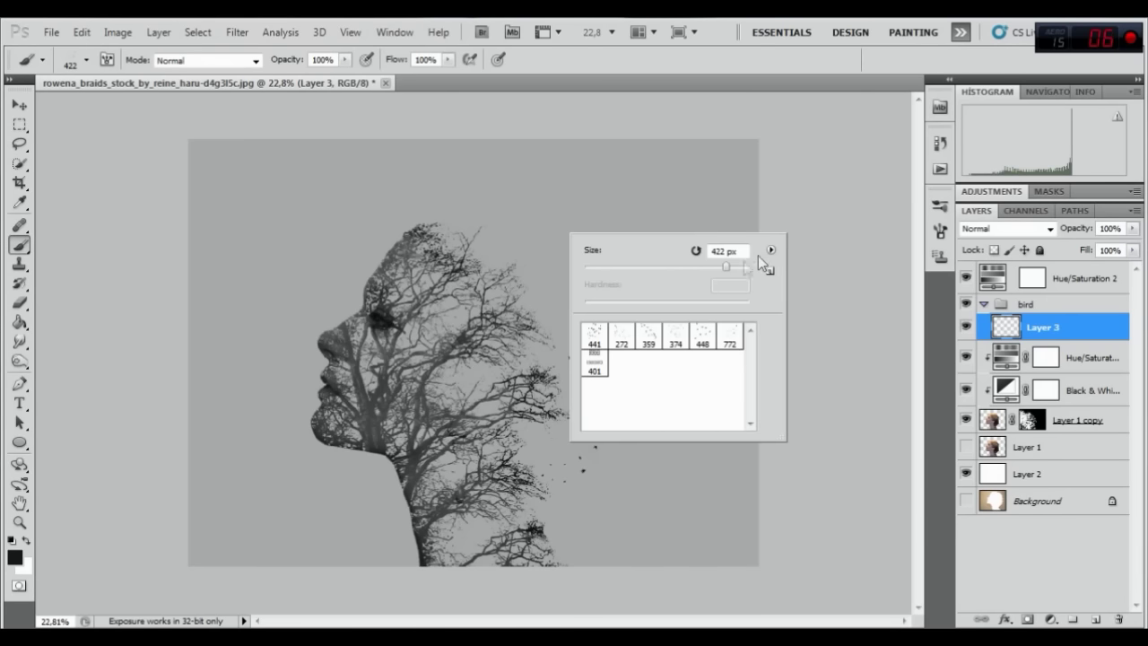
left_click(680, 340)
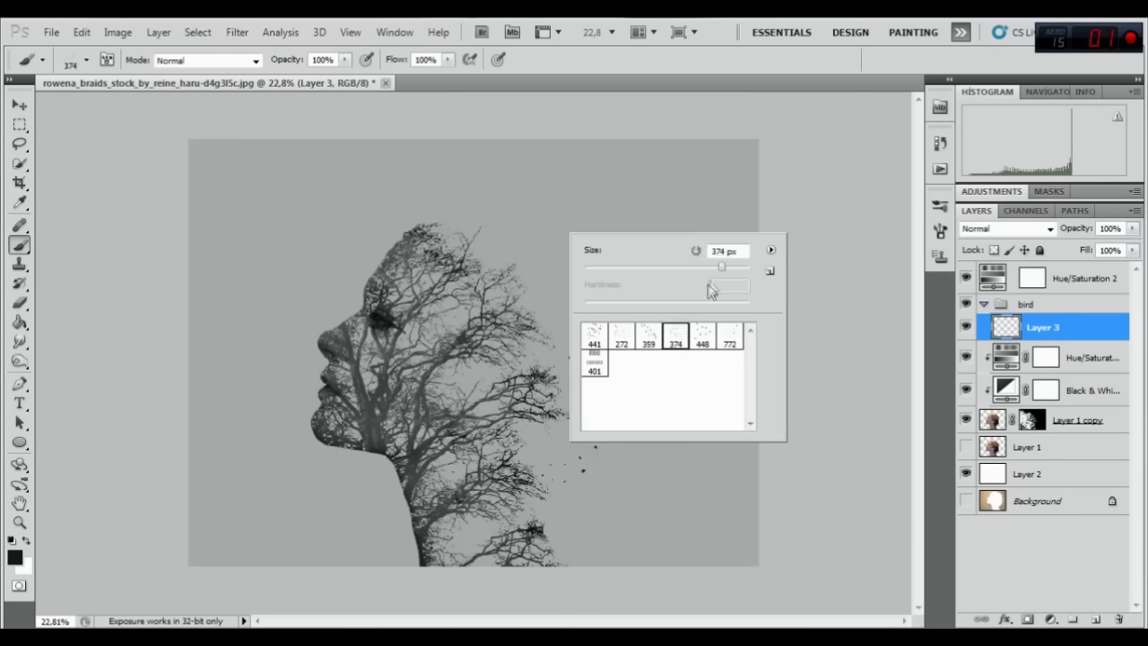
key("alt")
left_click(718, 329)
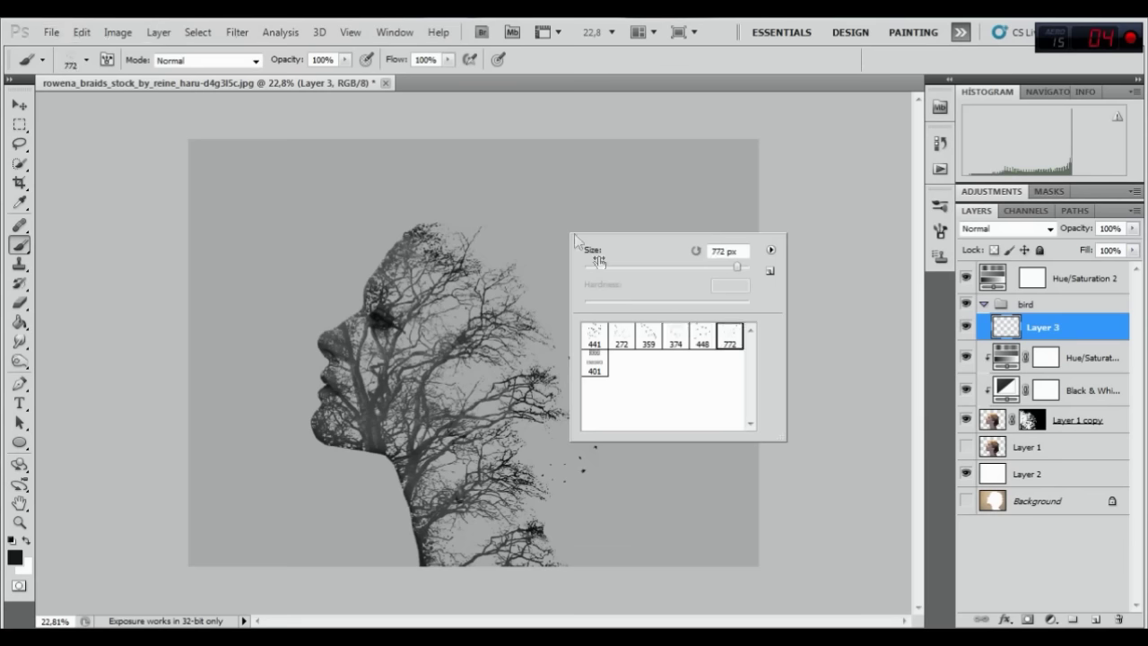
left_click(606, 331)
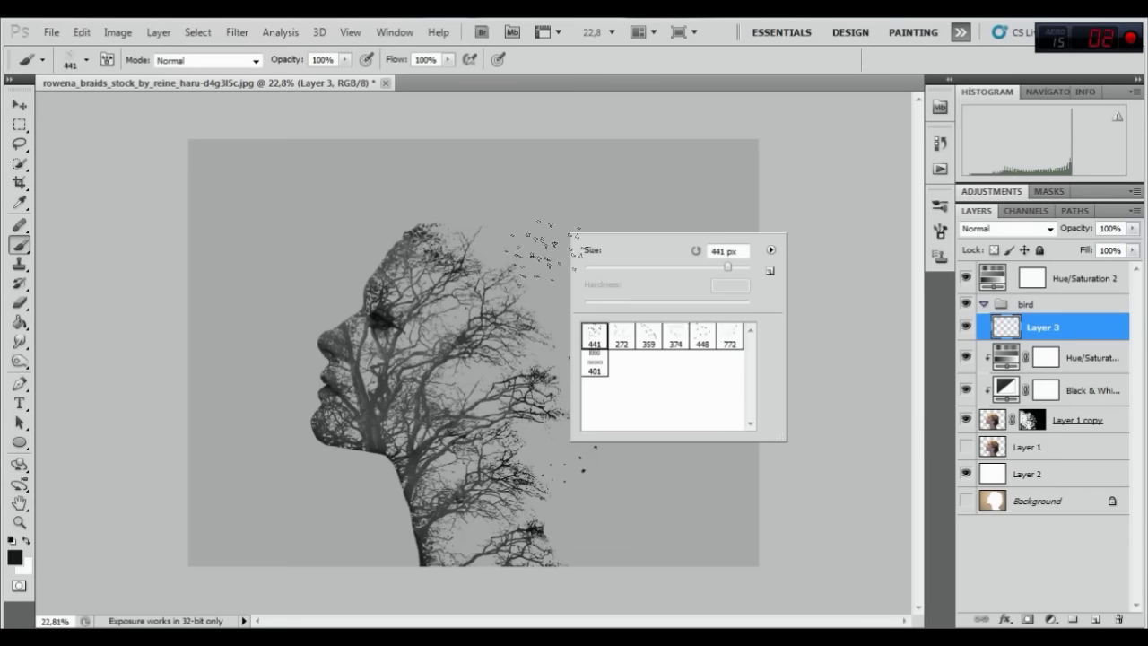
left_click(653, 69)
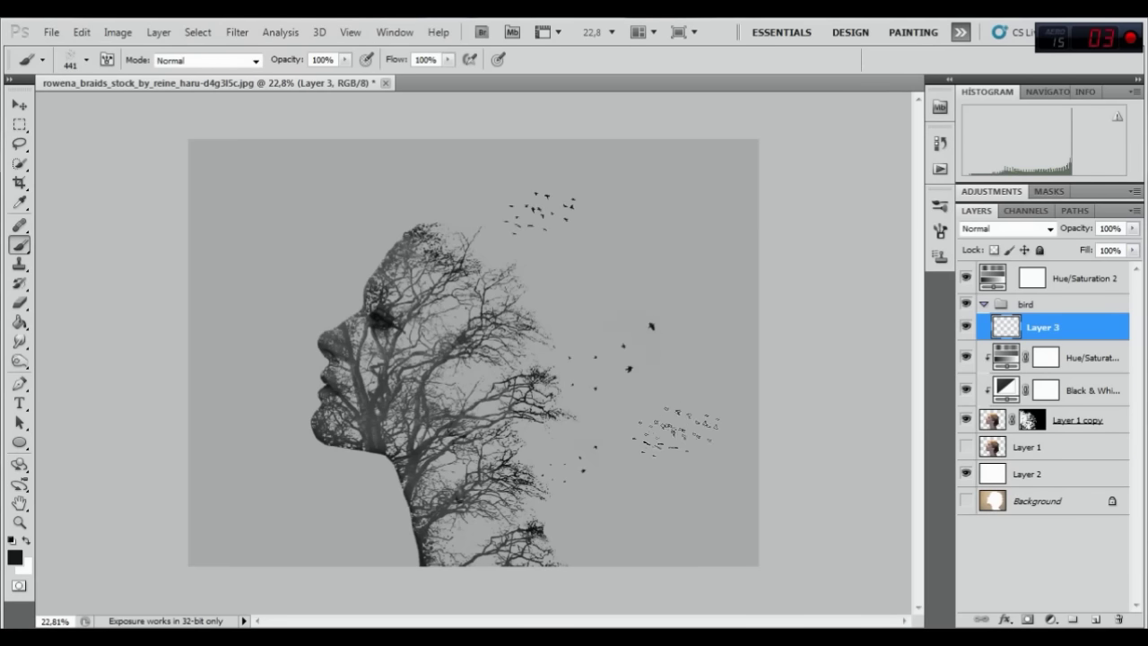
left_click(81, 32)
left_click(134, 77)
Step: Enlarge the bird brush to 618 px, stamp a larger flock, then undo it
right_click(702, 236)
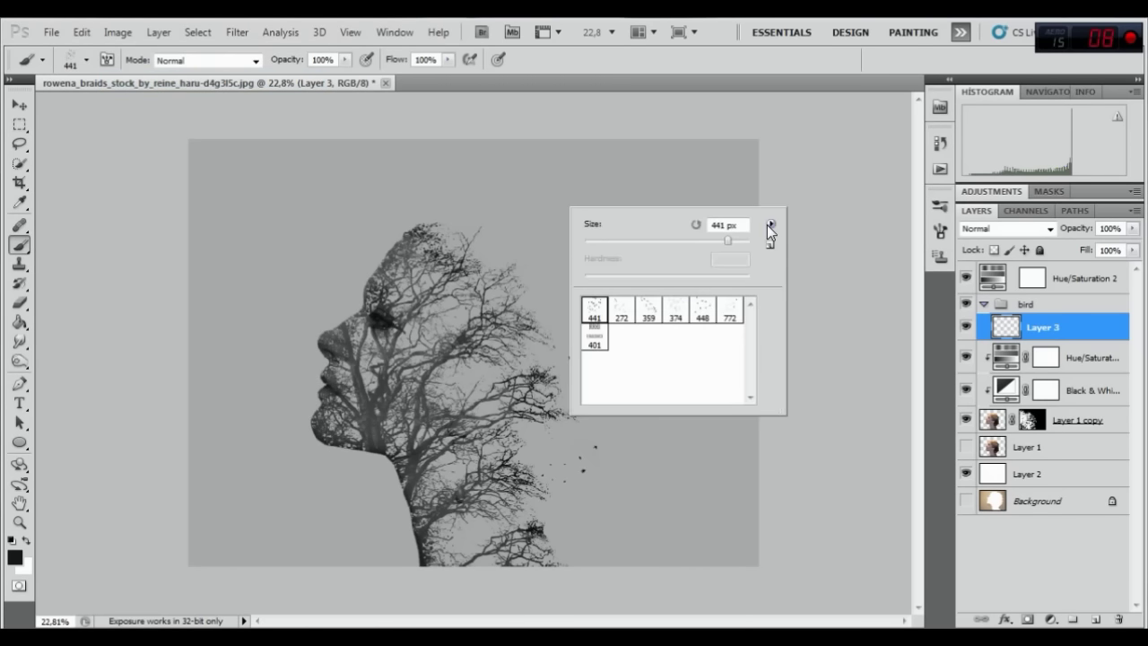
left_click_drag(735, 239, 735, 241)
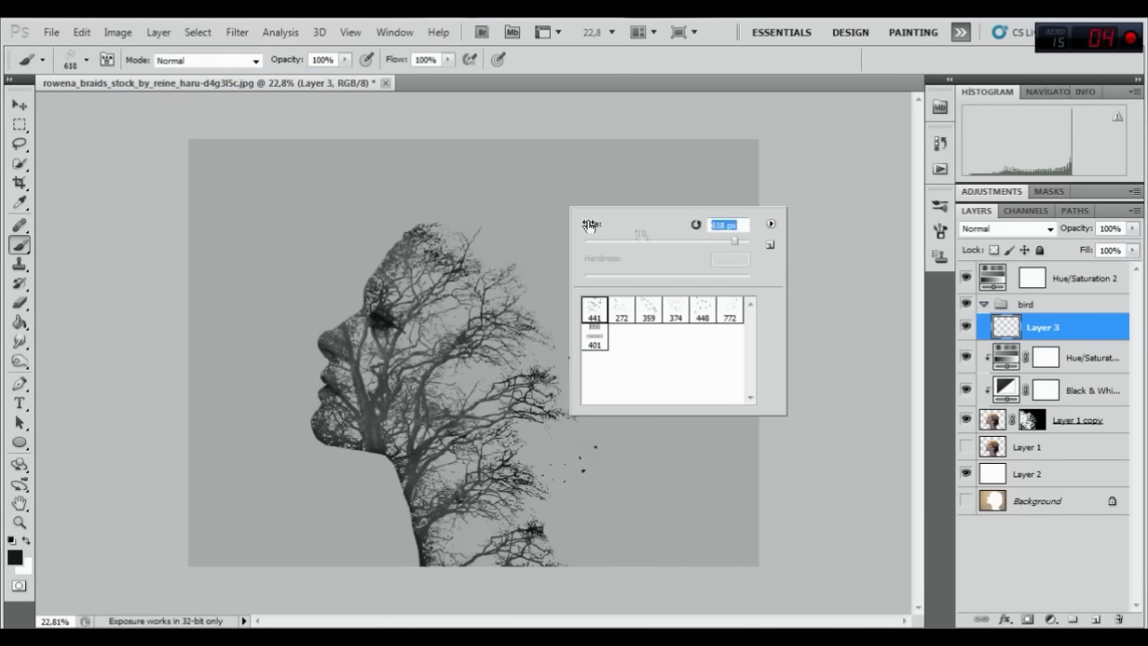
key("alt")
left_click(536, 226)
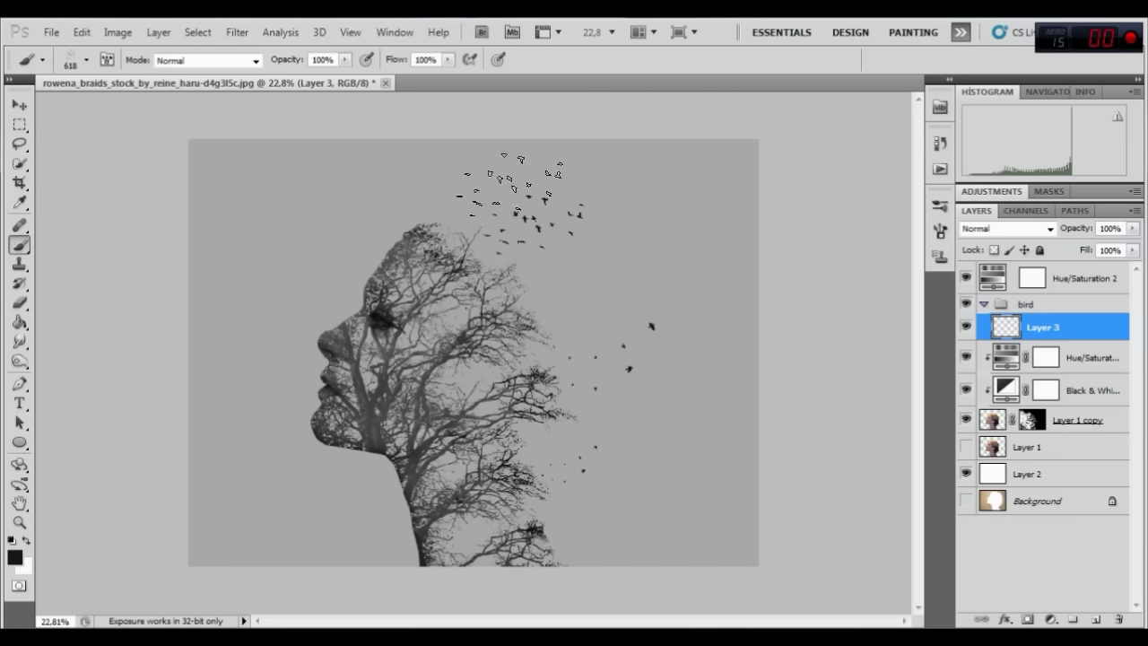
left_click(82, 32)
left_click(135, 80)
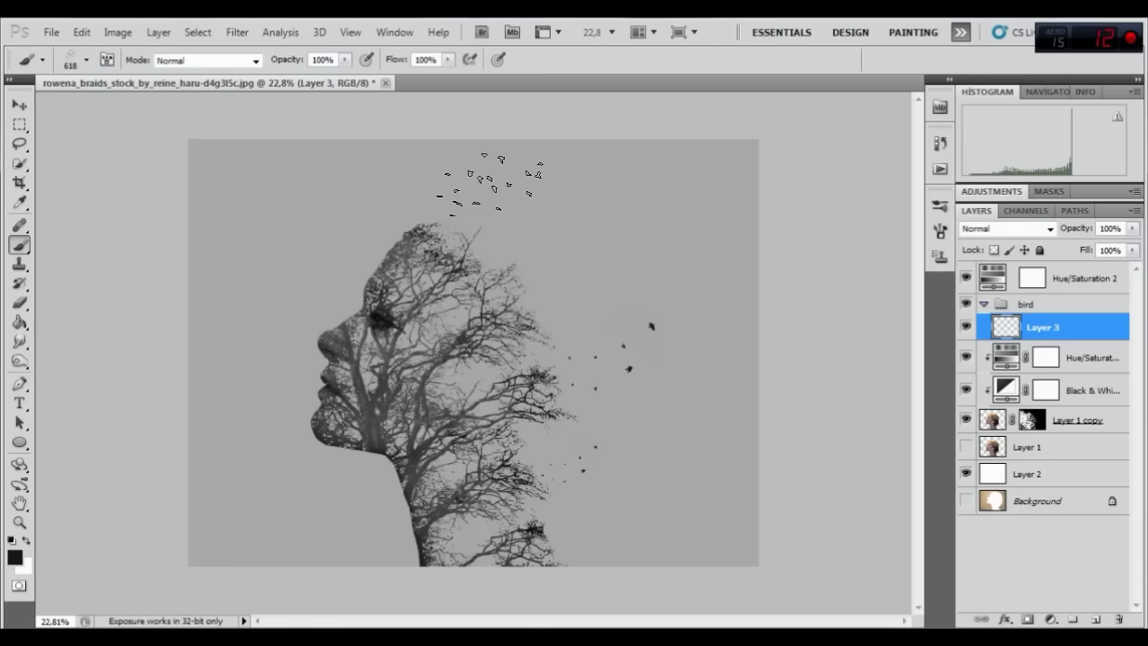
Step: Shrink the bird brush to 453 px, stamp a flock, undo it, and reopen the brush library options
right_click(654, 227)
left_click_drag(699, 220, 696, 220)
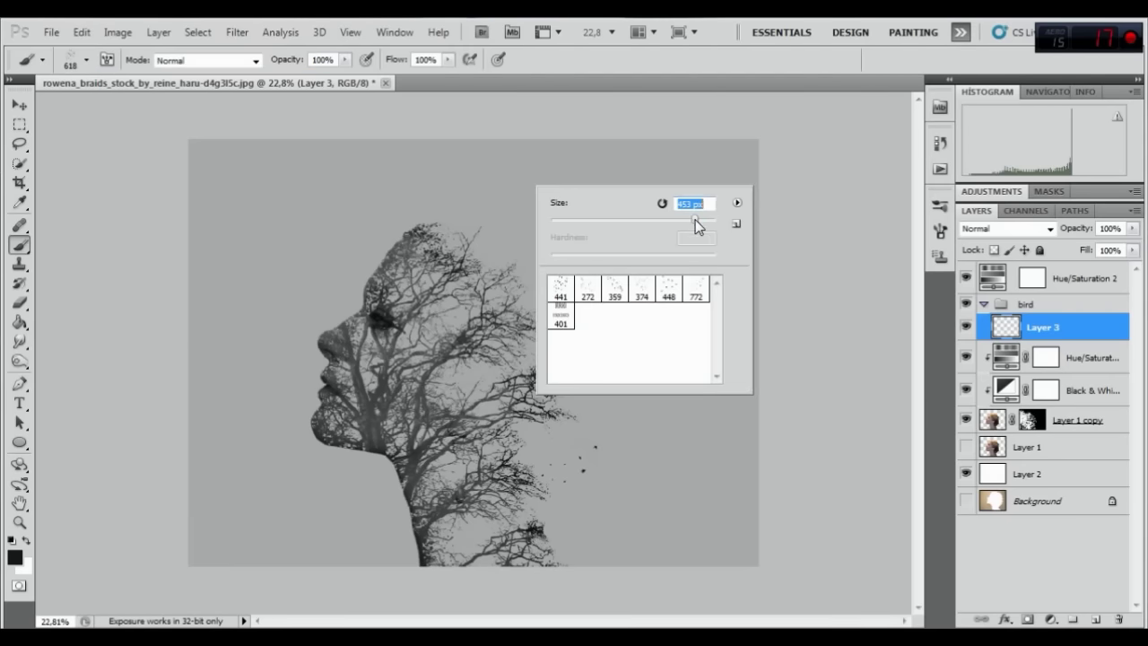
left_click(471, 189)
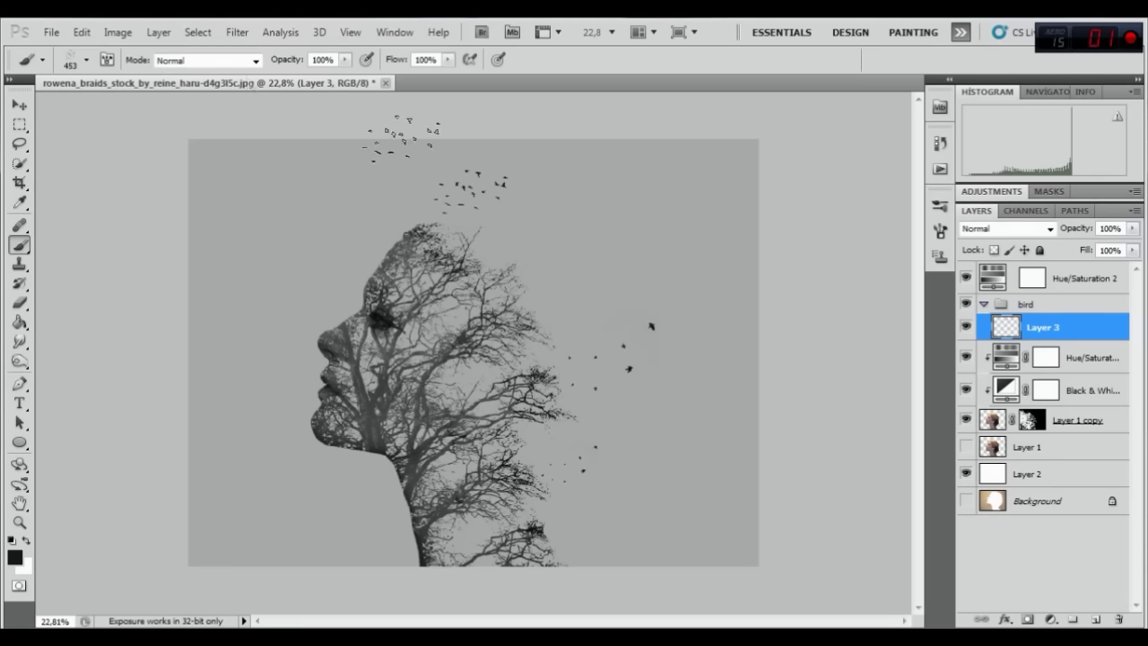
left_click(81, 31)
left_click(108, 44)
right_click(702, 256)
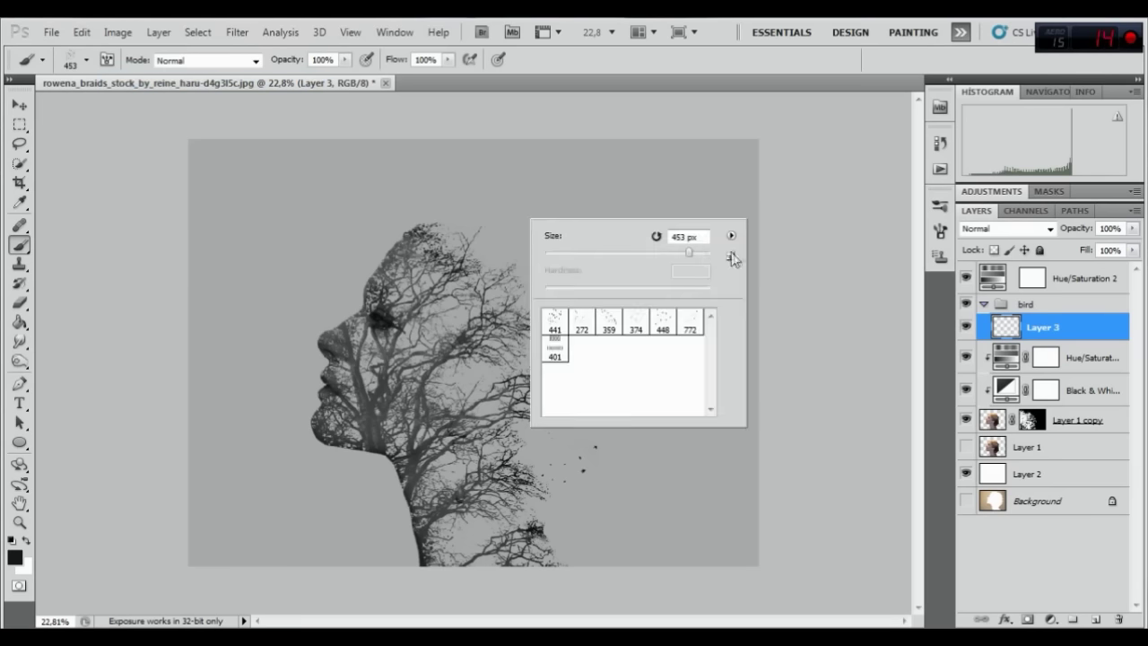
left_click(733, 236)
Step: Replace the current brushes with the bird_brushes_by_wingsofahero set and size the bird brush to 453 px
left_click(529, 374)
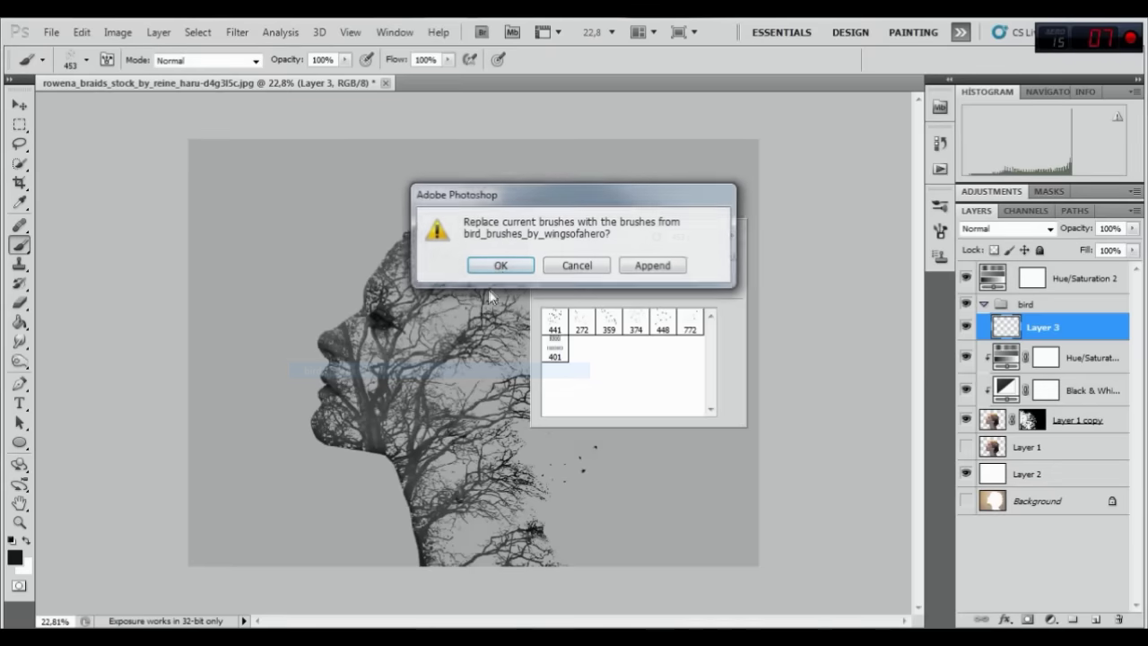
left_click(636, 321)
left_click_drag(703, 252, 689, 252)
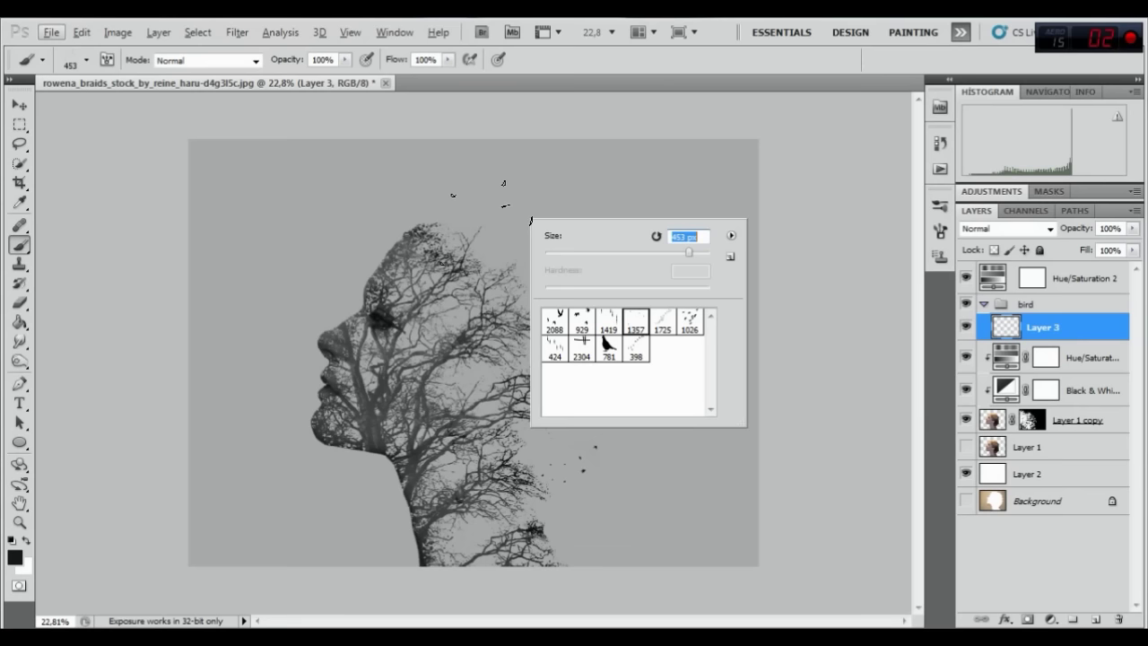
key("Return")
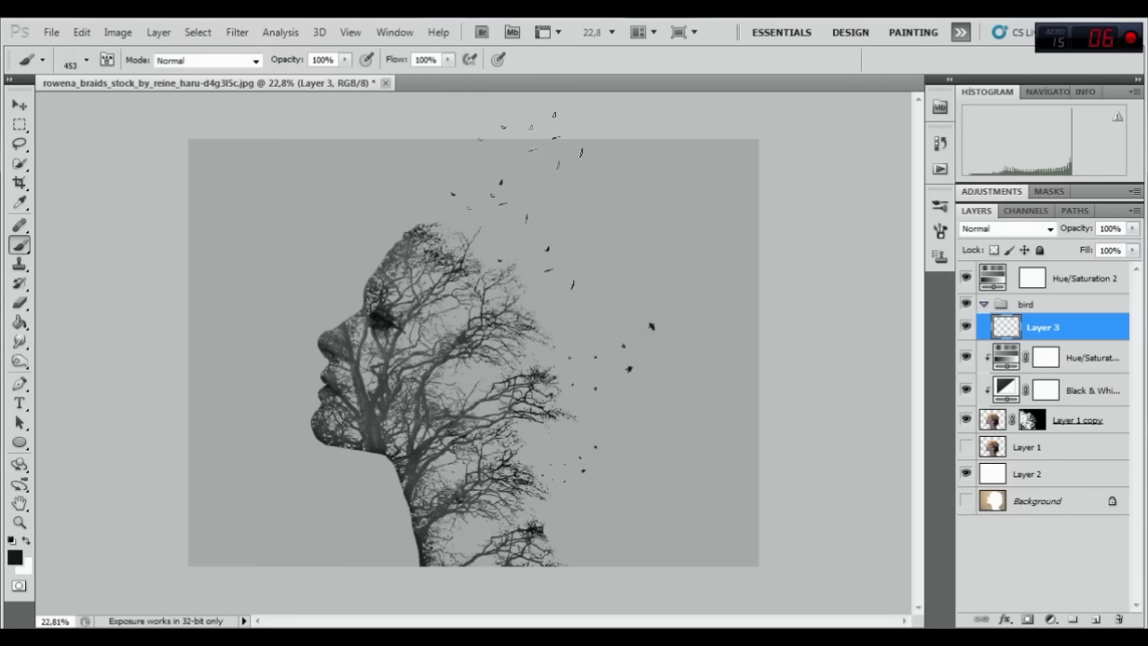
Step: Switch to another bird brush at 257 px, stamp birds near the neck, and collapse the bird group
right_click(659, 215)
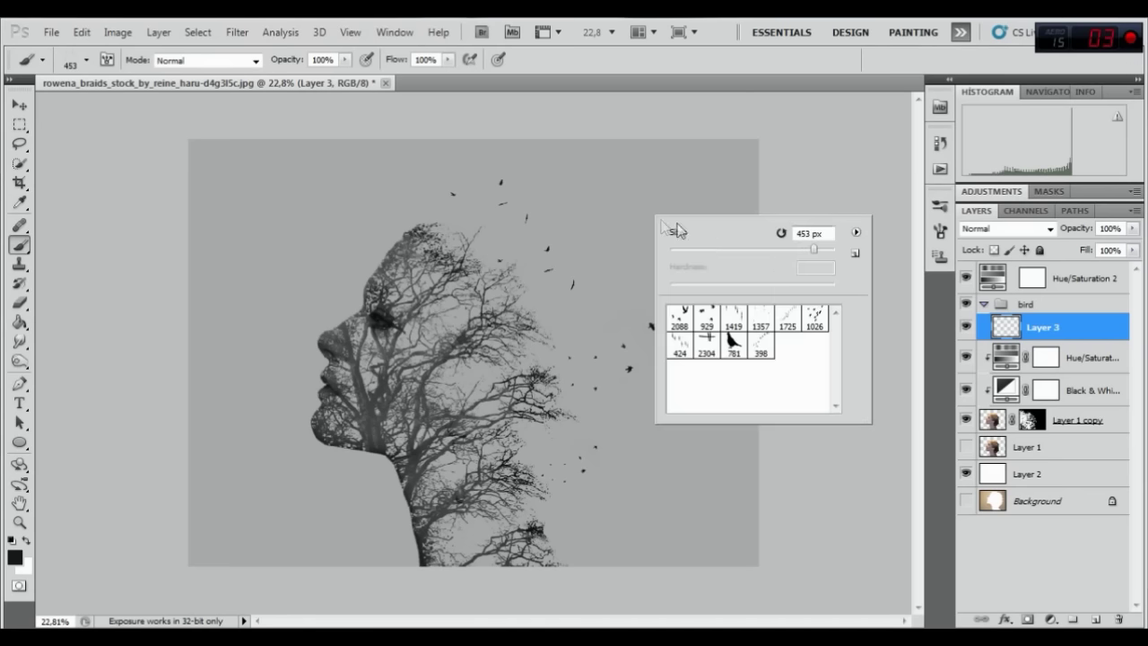
double_click(730, 330)
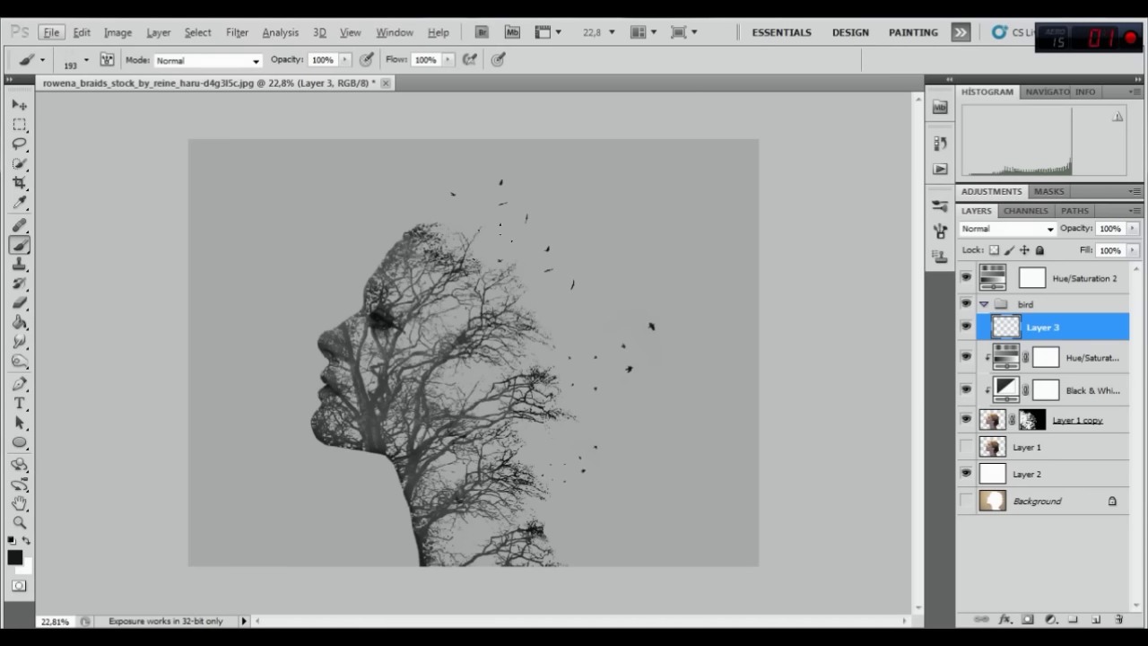
right_click(577, 366)
left_click_drag(636, 275, 642, 274)
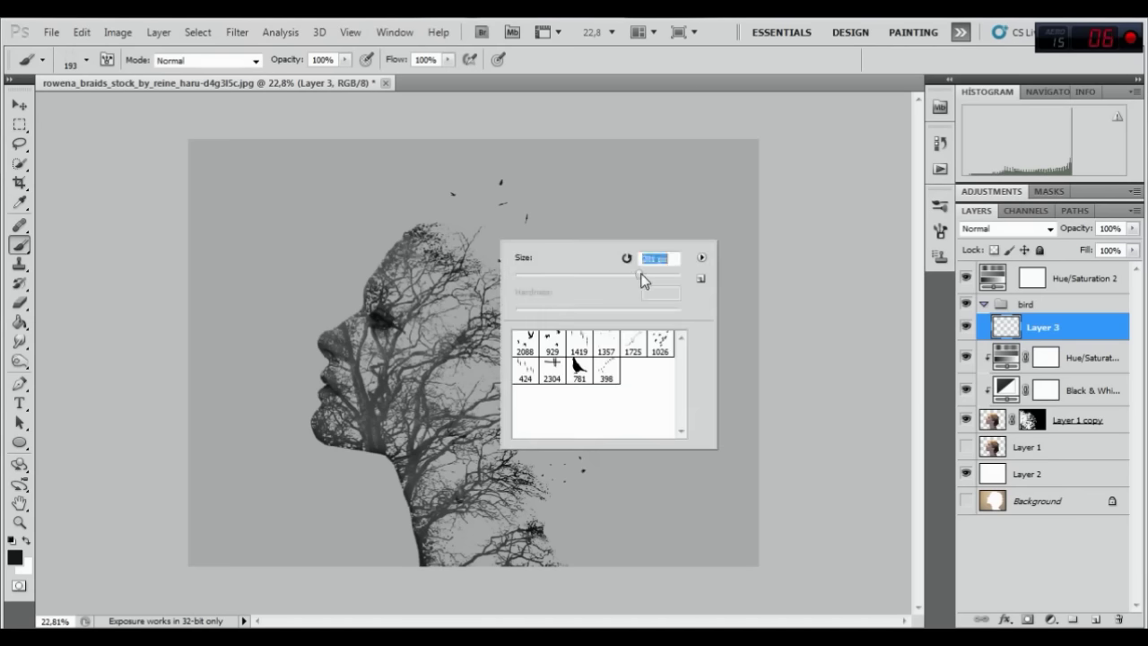
left_click(579, 366)
key("Return")
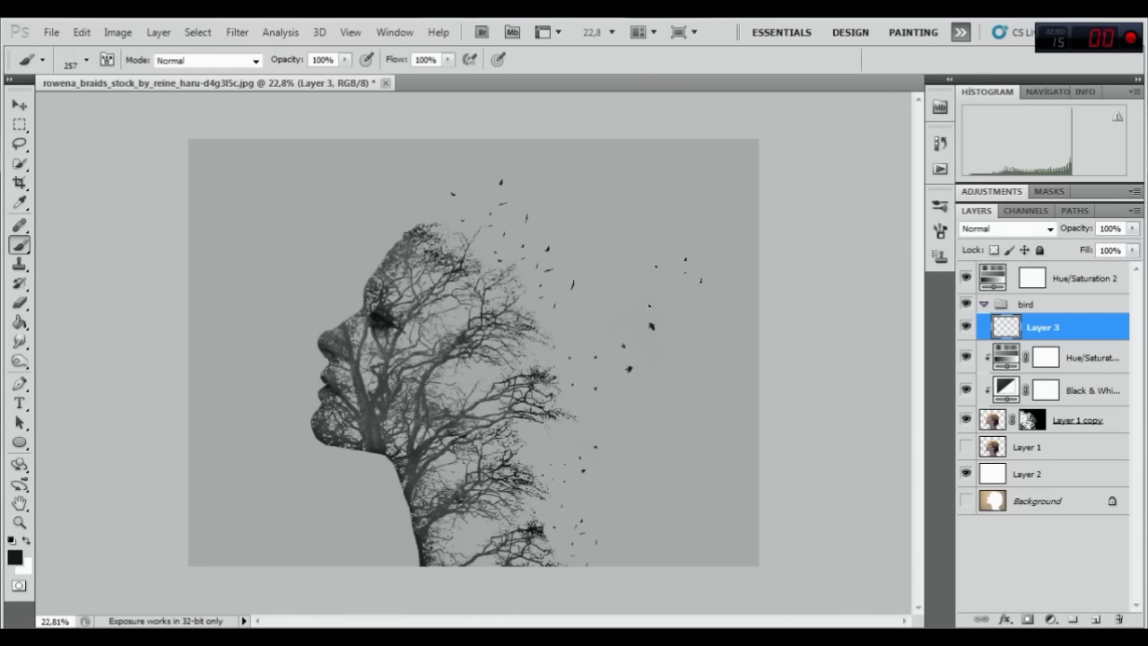
left_click(984, 305)
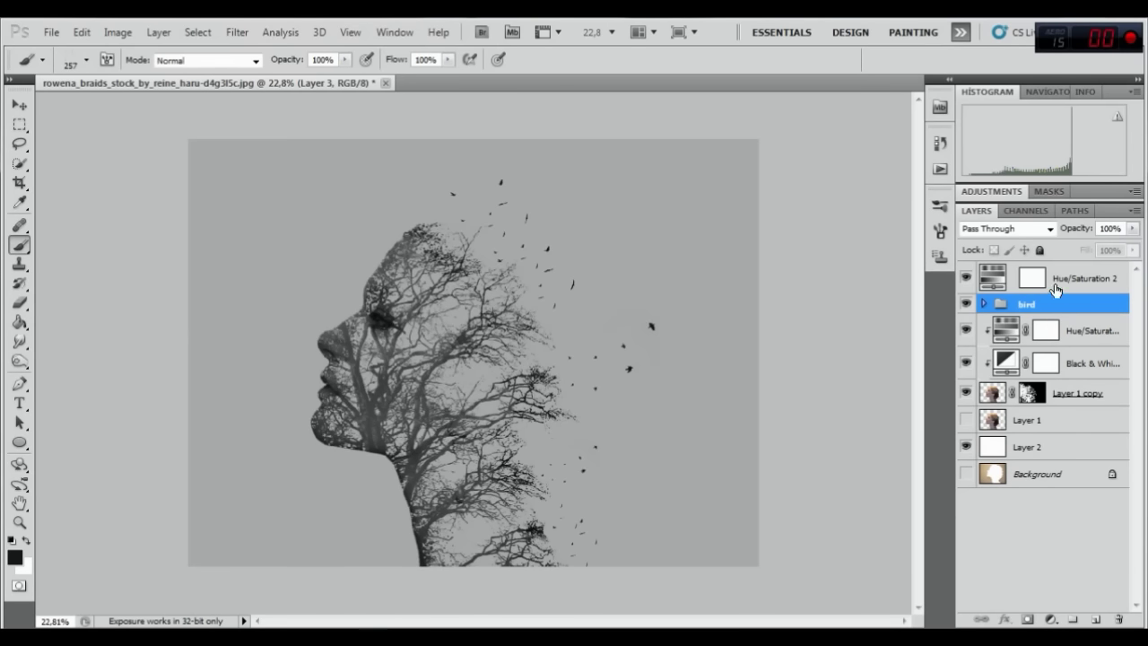
Step: Add a Brightness/Contrast layer above Hue/Saturation 2 (brightness 13, contrast 31), then stamp visible layers
left_click(1074, 281)
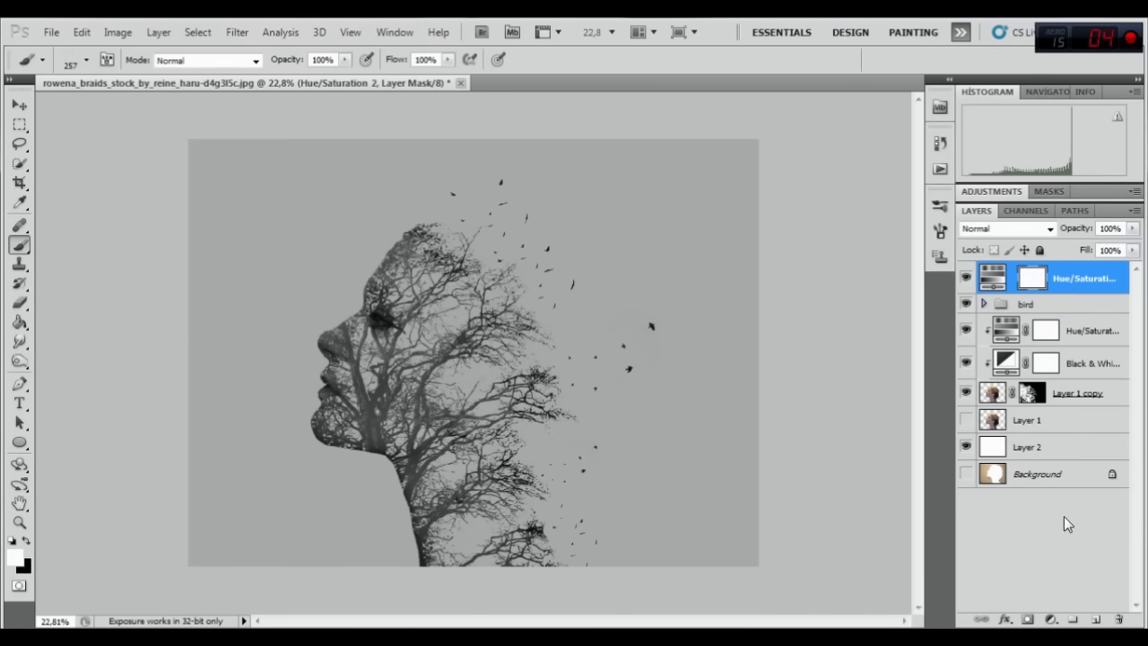
left_click(1052, 619)
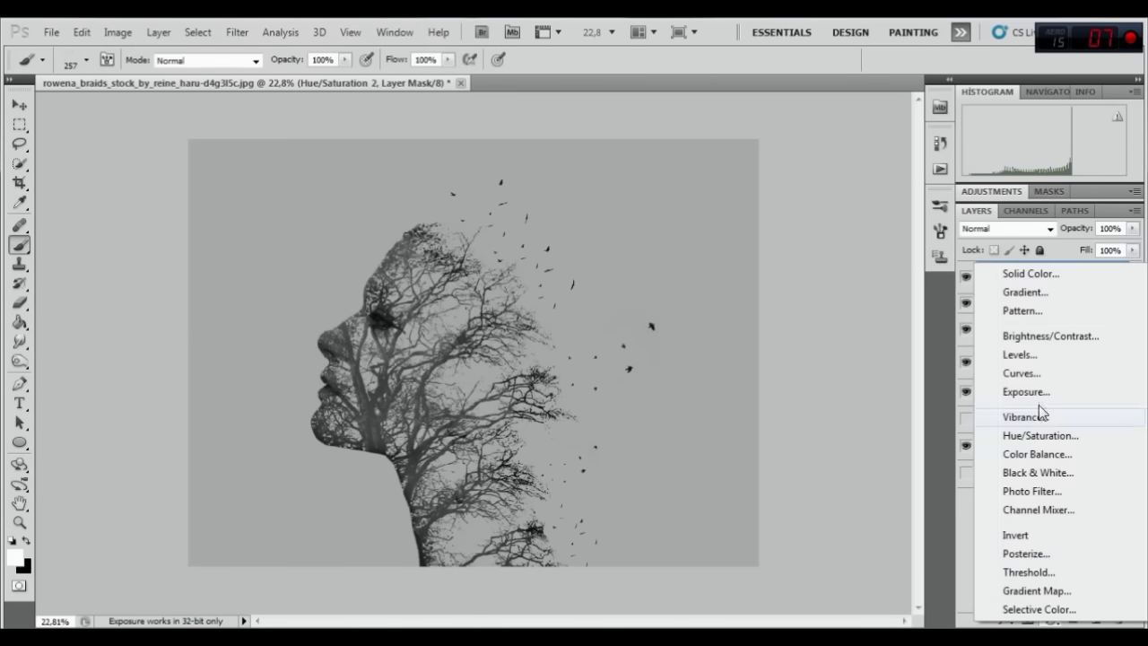
left_click(1049, 336)
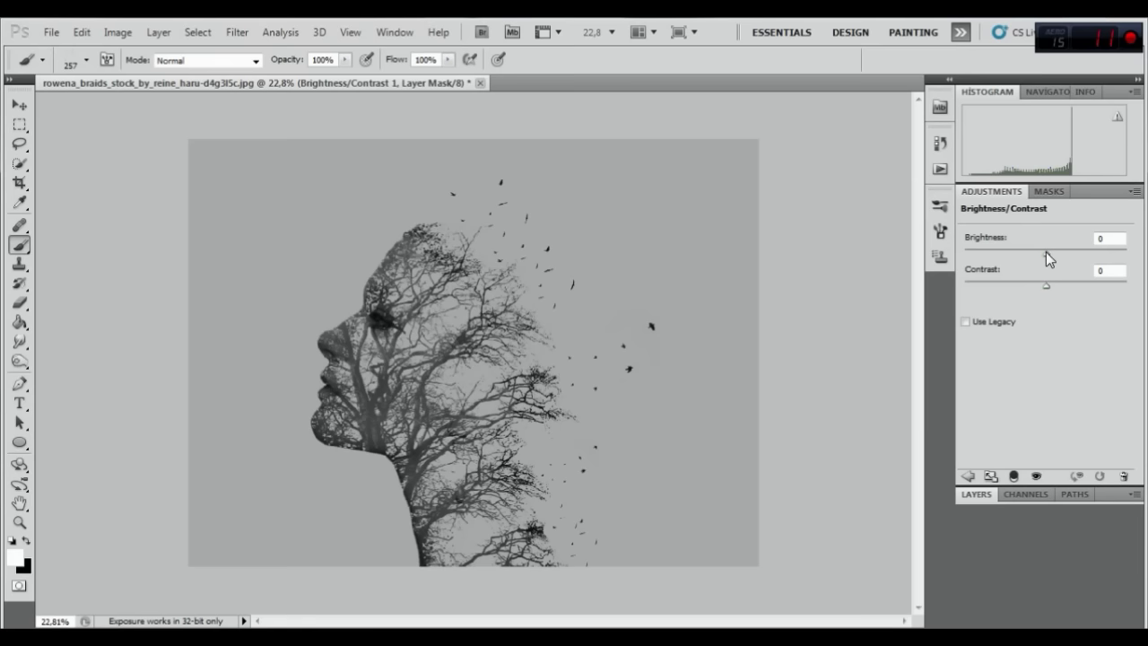
mouse_move(1050, 251)
left_mouse_down()
mouse_move(1058, 284)
mouse_move(1069, 280)
left_mouse_up()
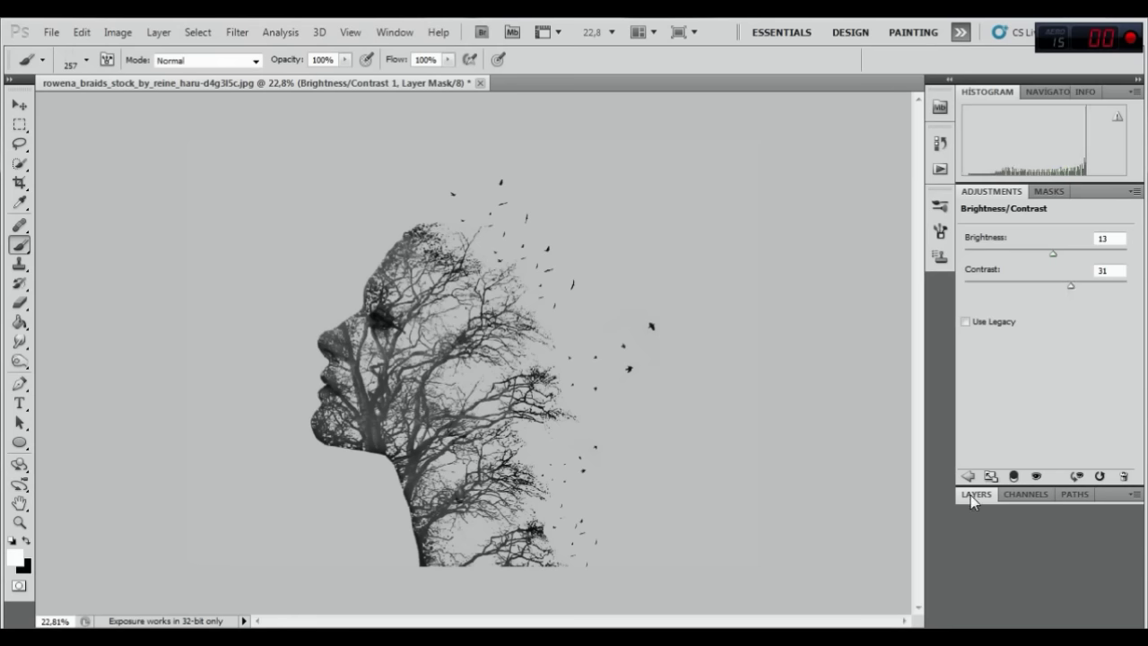
left_click(976, 495)
left_click(1077, 296)
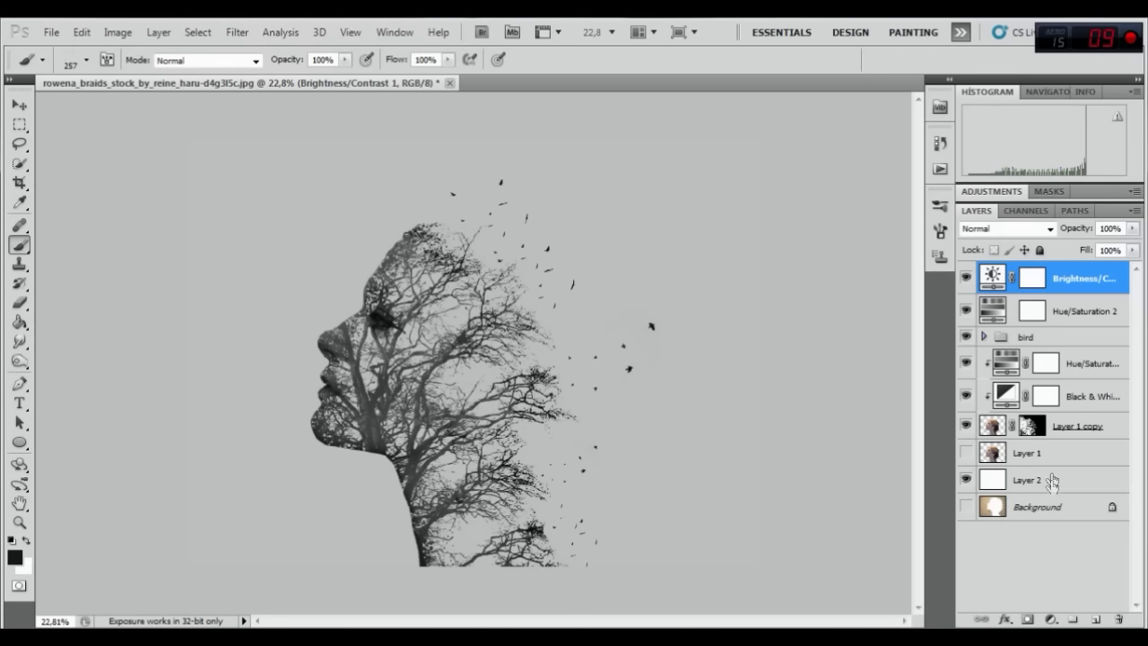
key("ctrl+alt+shift+e")
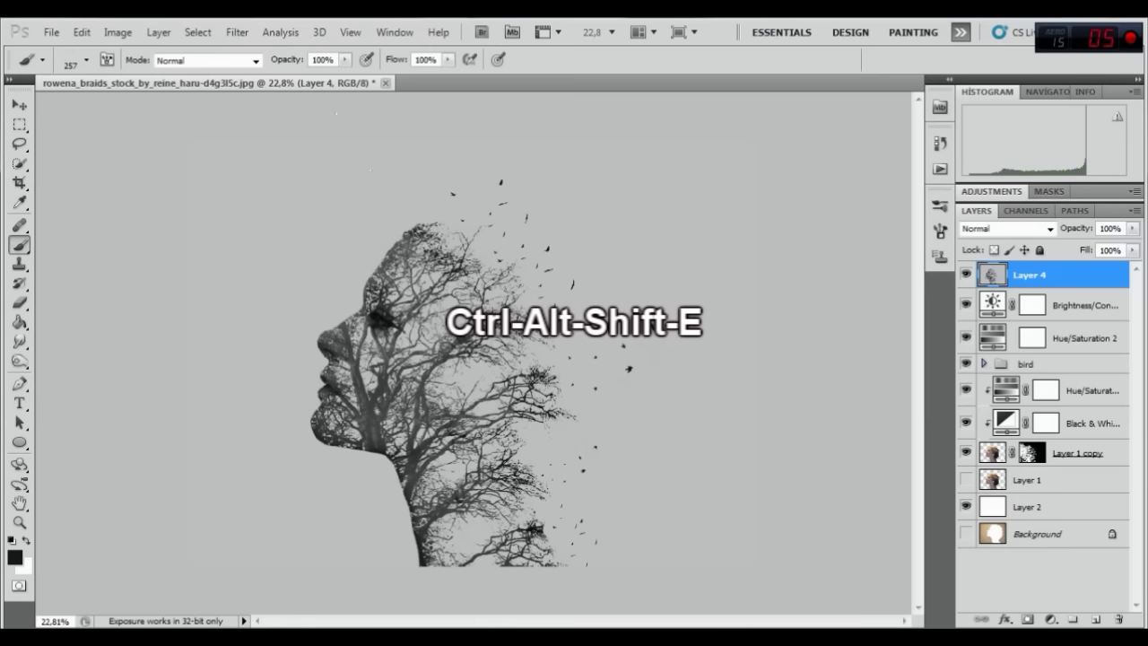
Step: Sharpen Layer 4 with Unsharp Mask at amount 86%, radius 2.2 pixels and threshold 5 levels
left_click(237, 32)
mouse_move(256, 281)
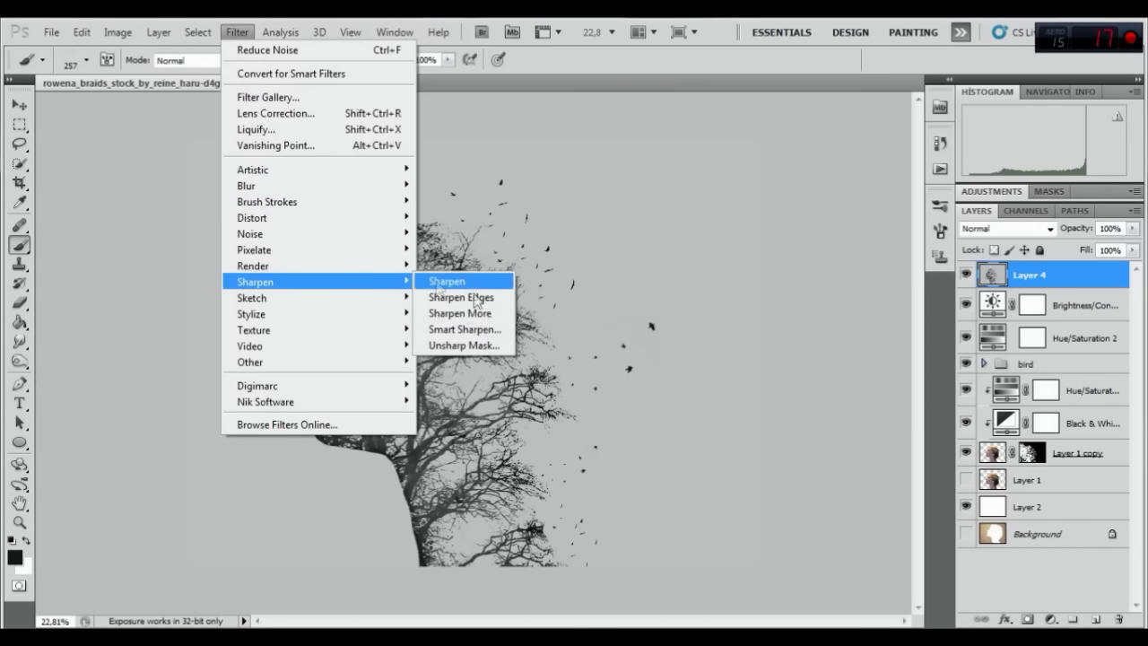
left_click(458, 343)
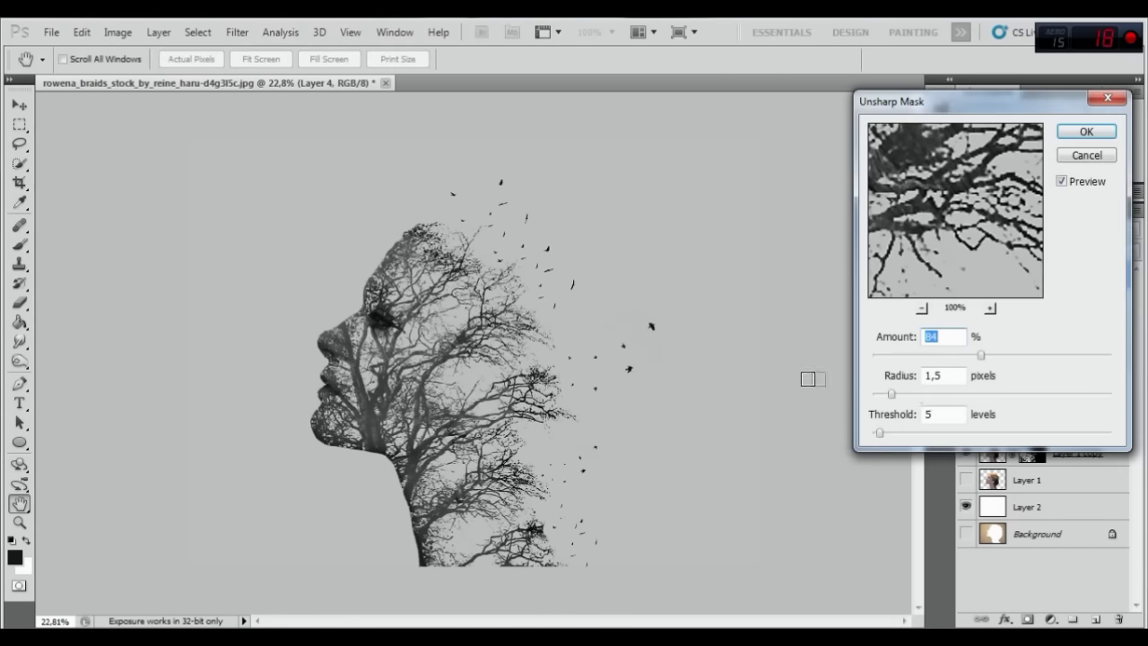
left_click_drag(981, 355, 984, 355)
left_click_drag(891, 395, 902, 397)
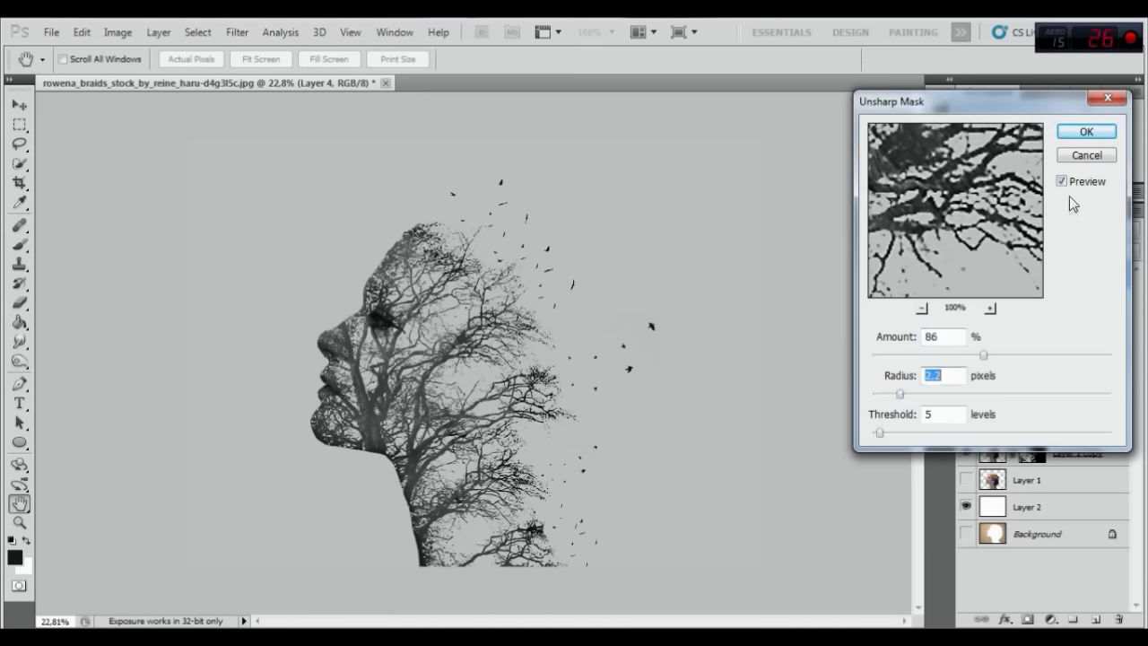
left_click(1084, 134)
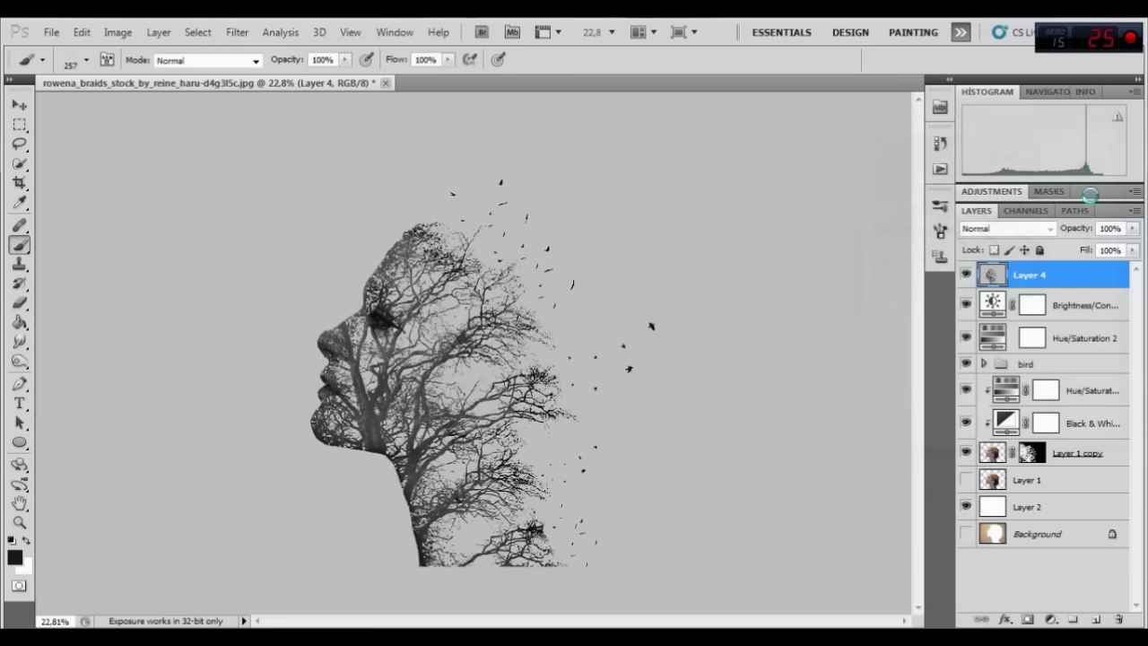
Step: In History, toggle between the opening snapshot and the Unsharp Mask state, ending on the original photo
left_click(940, 143)
left_click_drag(916, 301, 917, 158)
left_click(878, 158)
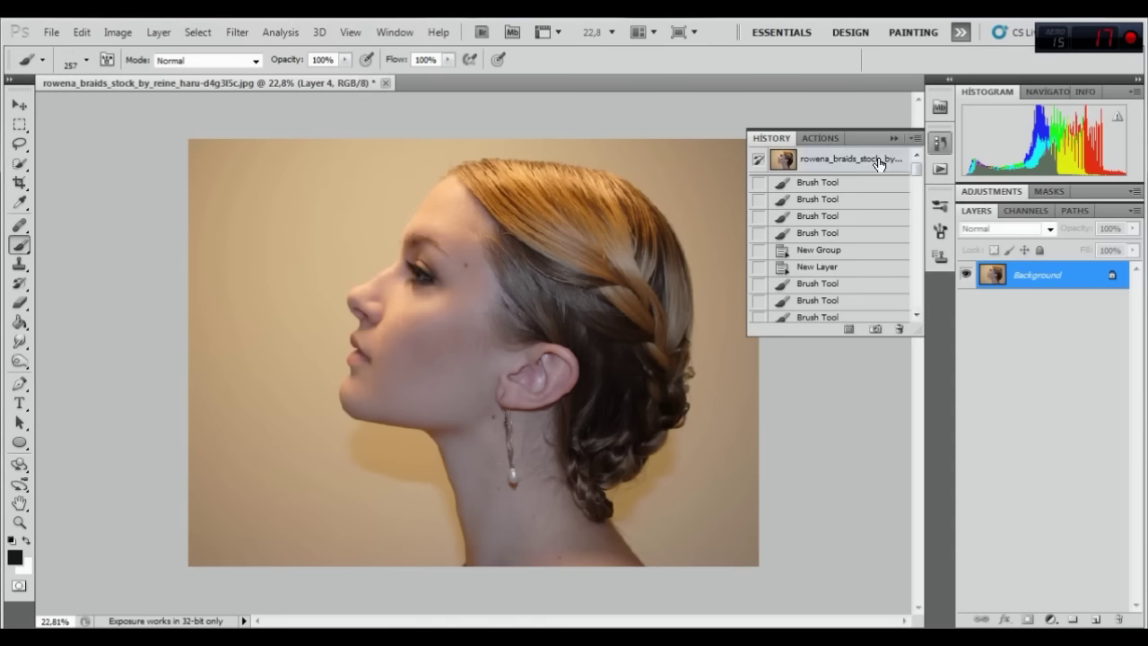
left_click_drag(917, 170, 917, 302)
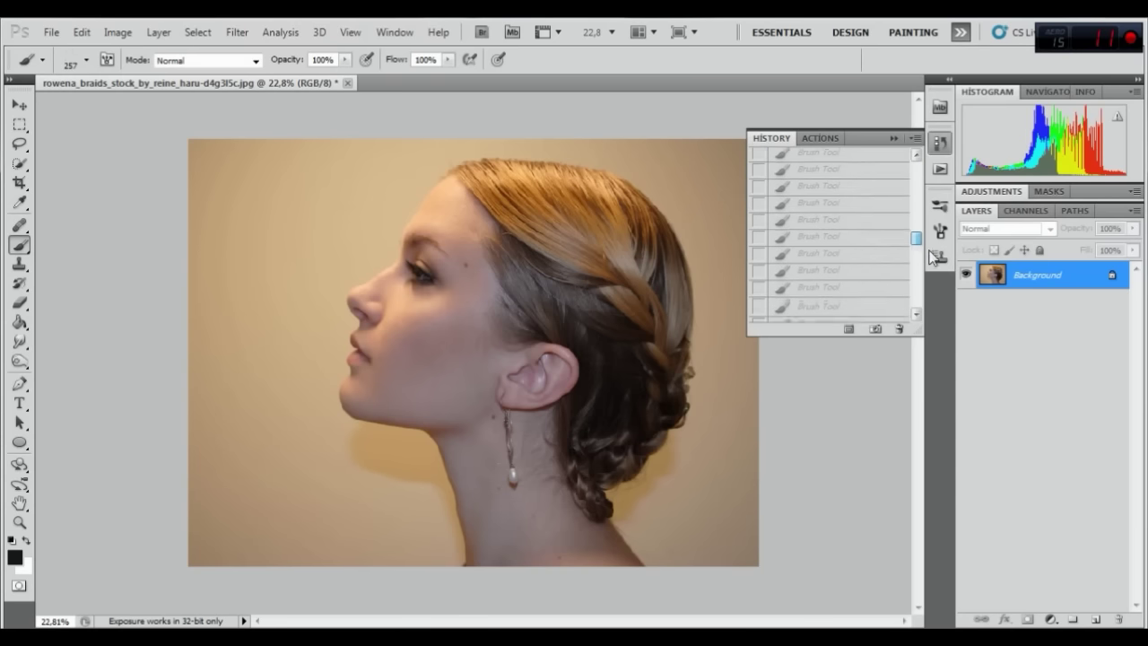
left_click(837, 314)
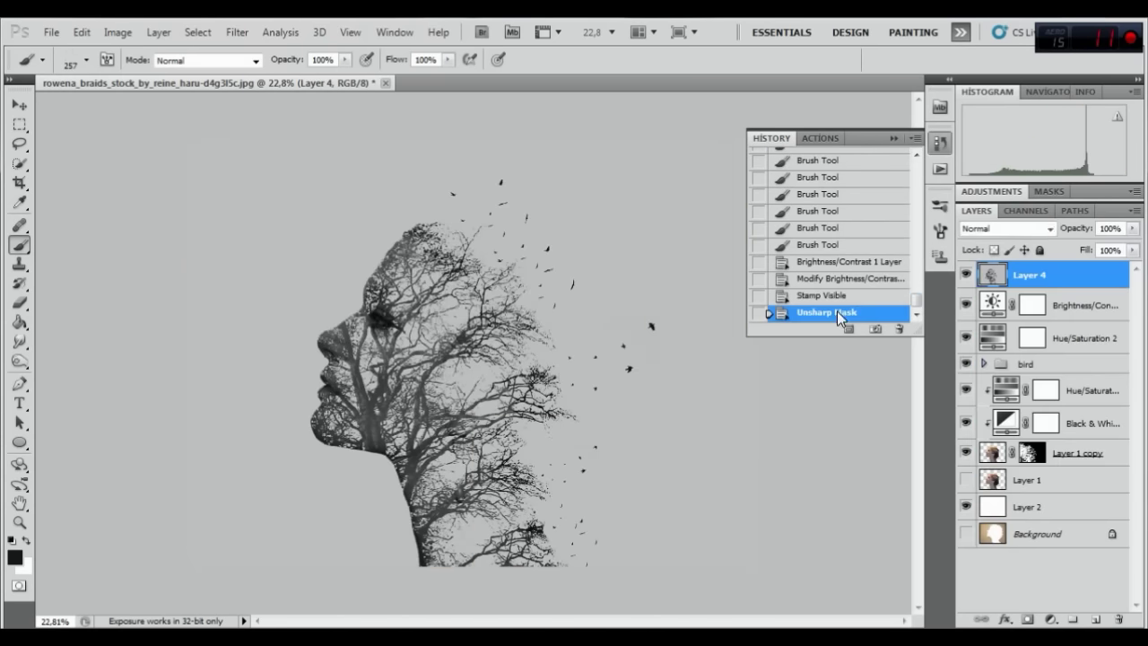
left_click_drag(917, 305, 917, 170)
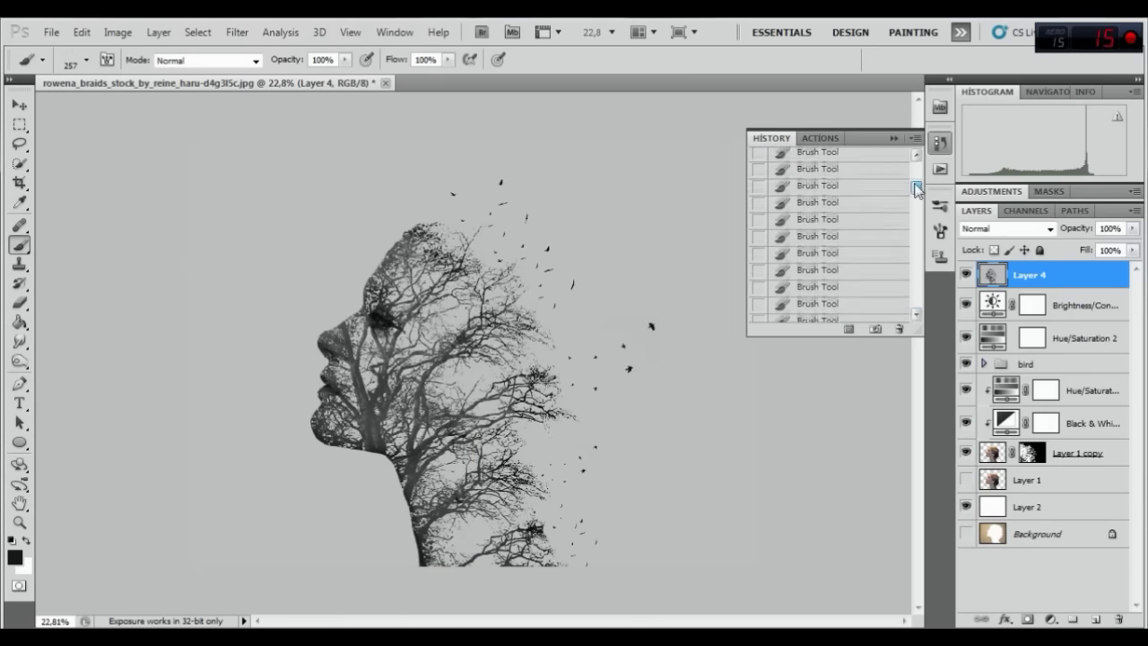
left_click(904, 161)
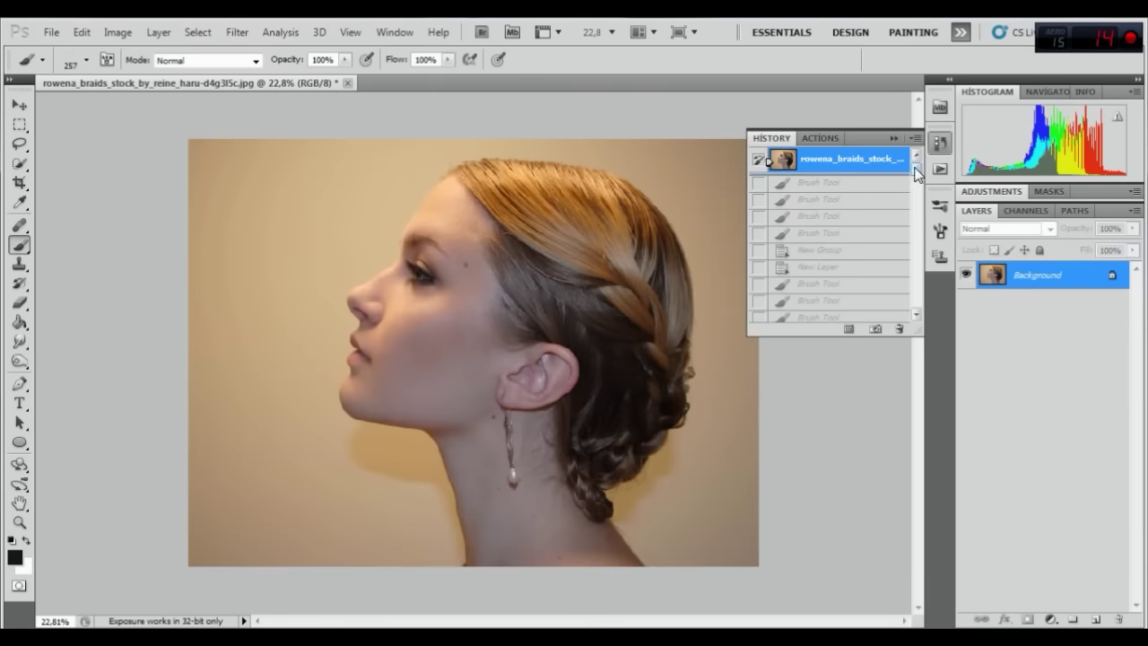
left_click_drag(917, 172, 916, 302)
left_click(849, 314)
left_click(894, 138)
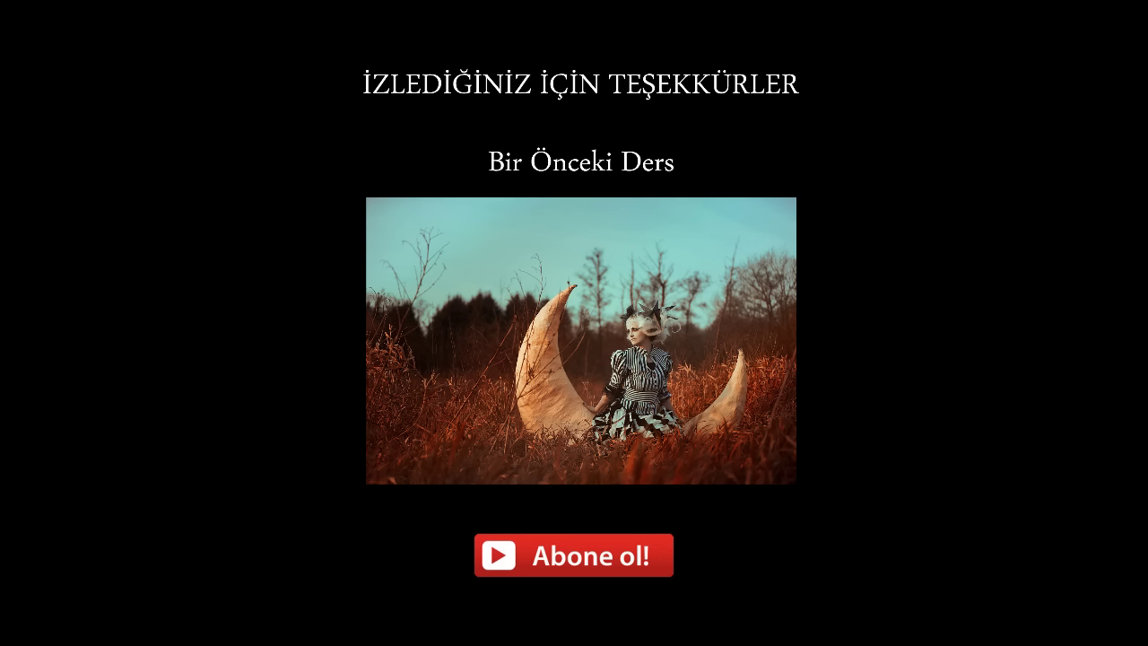